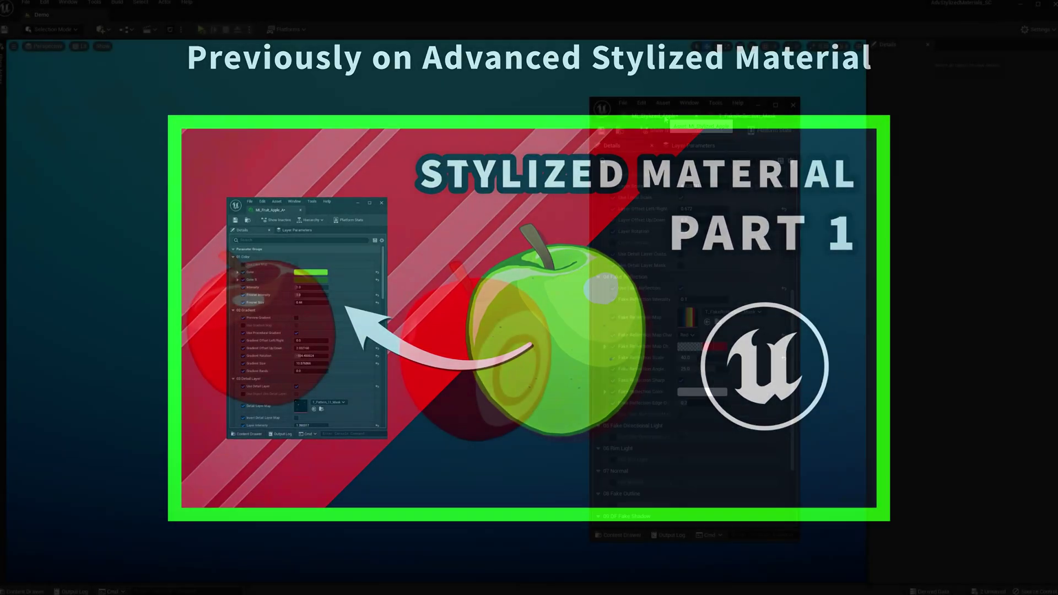
Step: Adjust the scale, intensity, color and edge offset of the fake reflection in the apple material MI_Stylized_Apple
left_click_drag(688, 357, 685, 369)
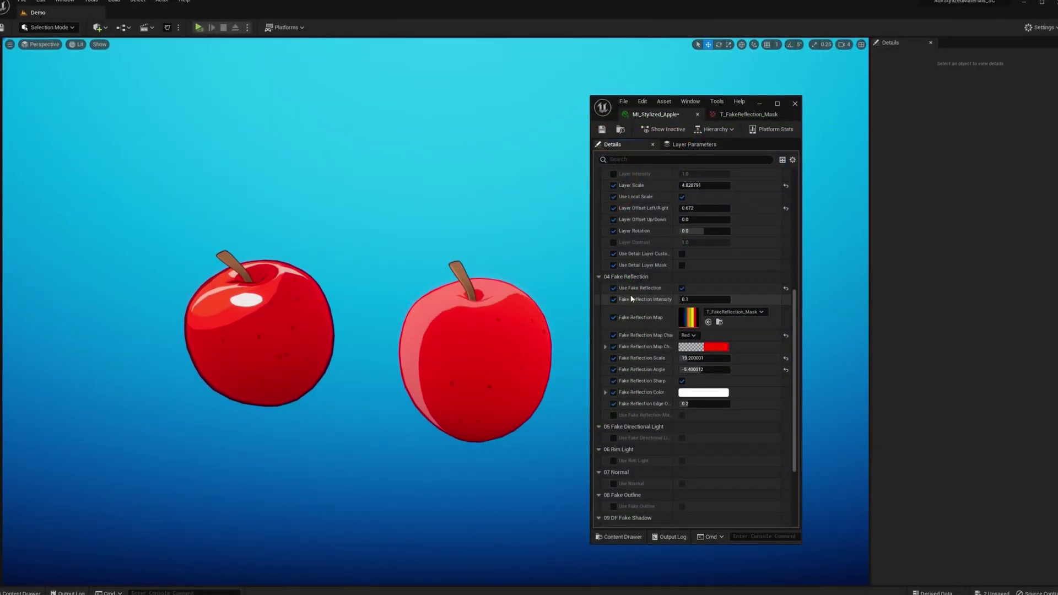
left_click_drag(686, 299, 692, 299)
left_click(701, 392)
left_click_drag(798, 441, 800, 416)
left_click(814, 562)
left_click_drag(686, 403, 693, 402)
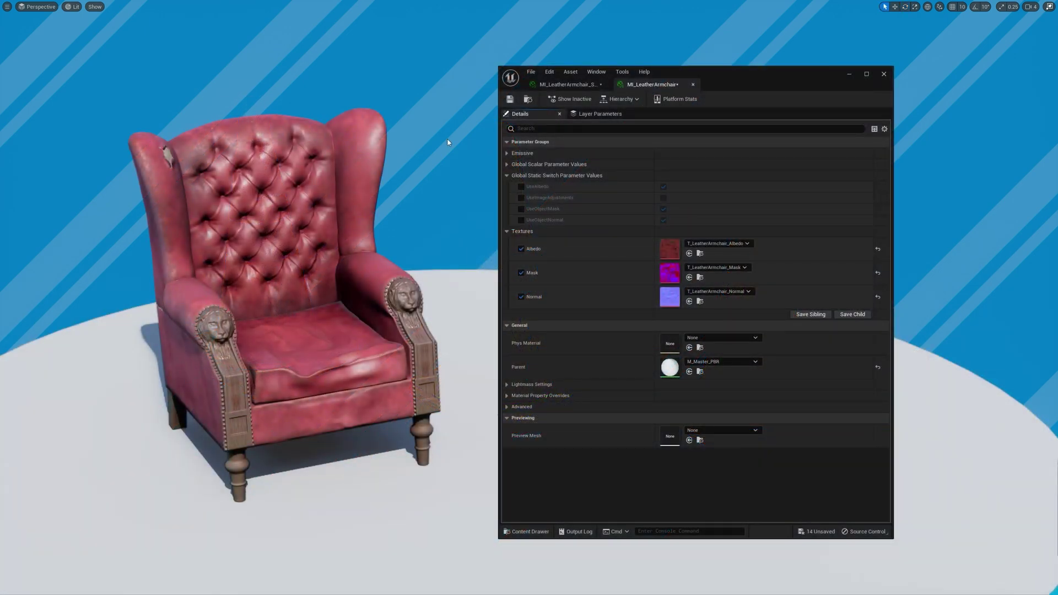
Step: Inspect the albedo and normal textures used by MI_LeatherArmchair, and minimize the texture and material editors
left_click(264, 274)
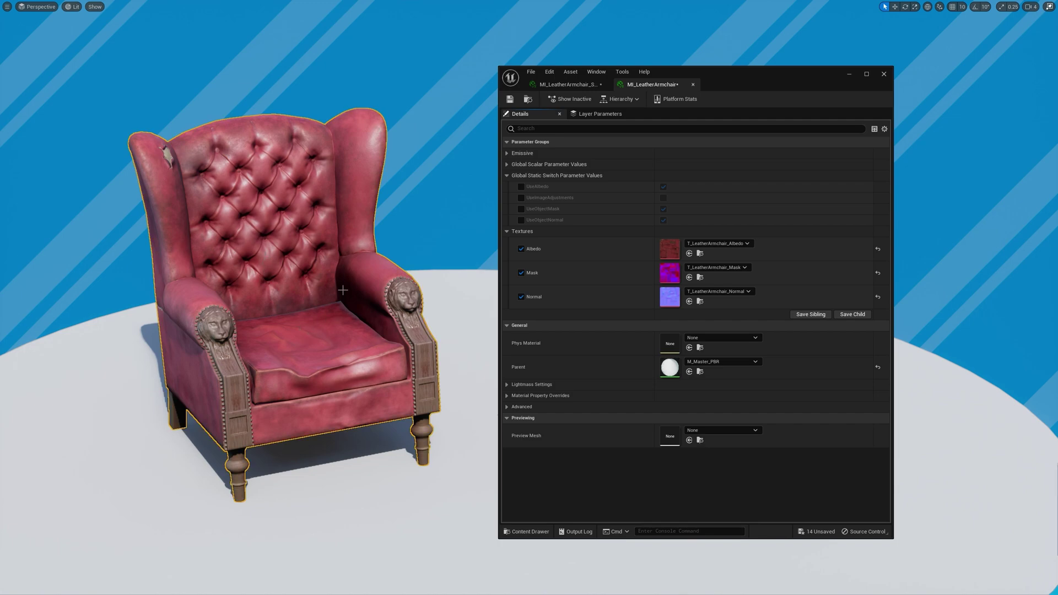
key("Escape")
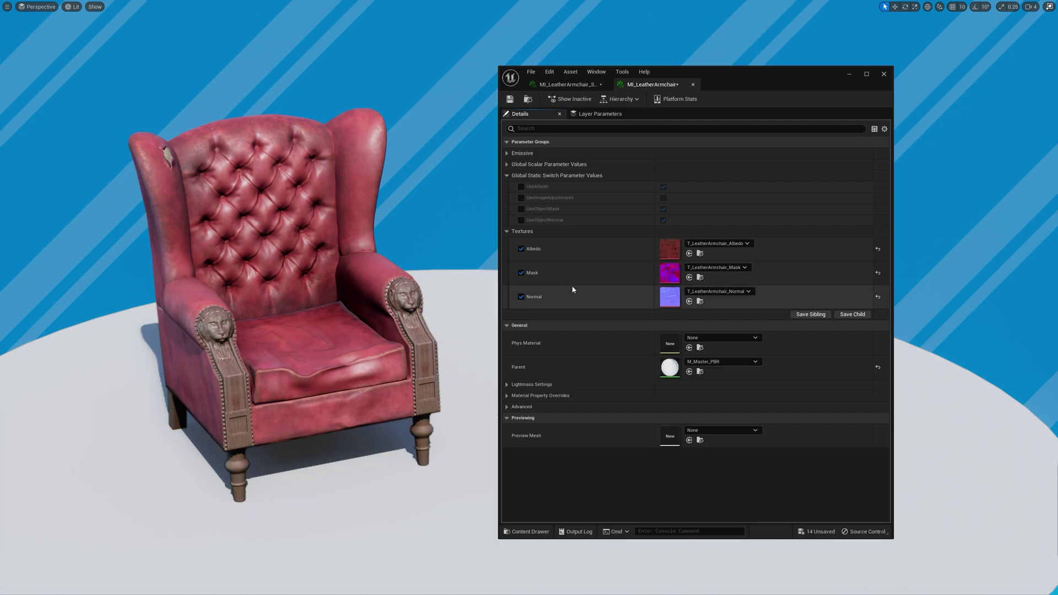
double_click(668, 253)
left_click(780, 132)
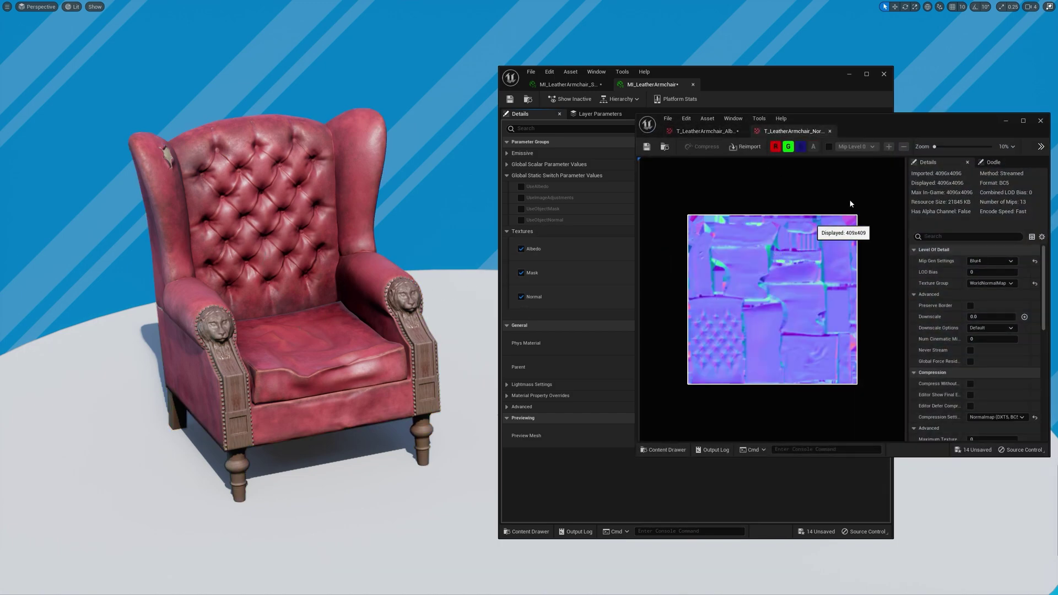
left_click(1004, 121)
left_click(848, 74)
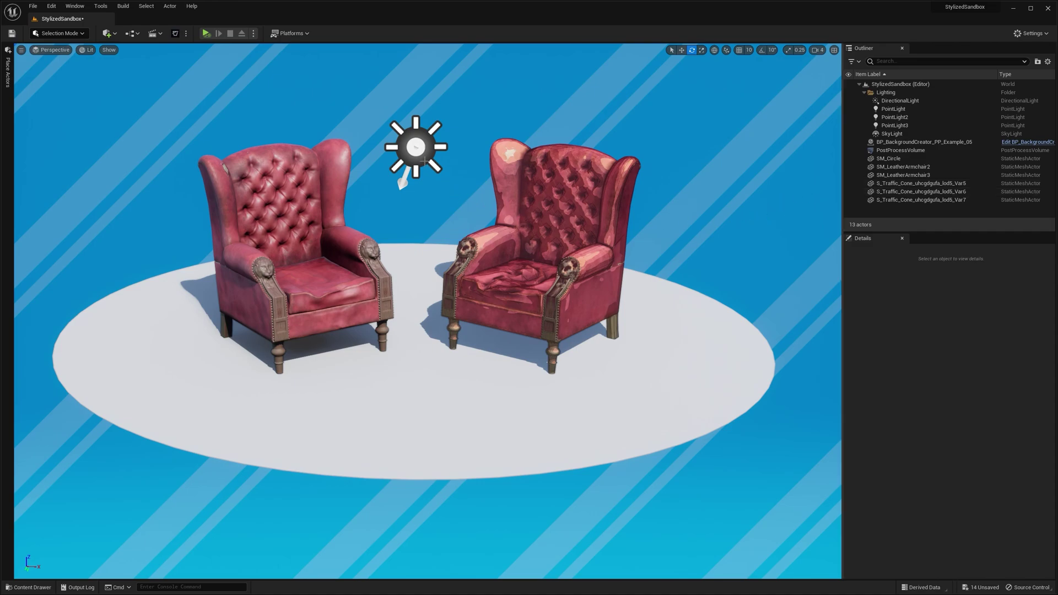
Step: Review the settings of the scene's DirectionalLight and the exposure and post process material settings of PostProcessVolume
left_click(427, 163)
mouse_move(443, 135)
left_mouse_down()
mouse_move(461, 144)
mouse_move(449, 182)
mouse_move(448, 126)
left_mouse_up()
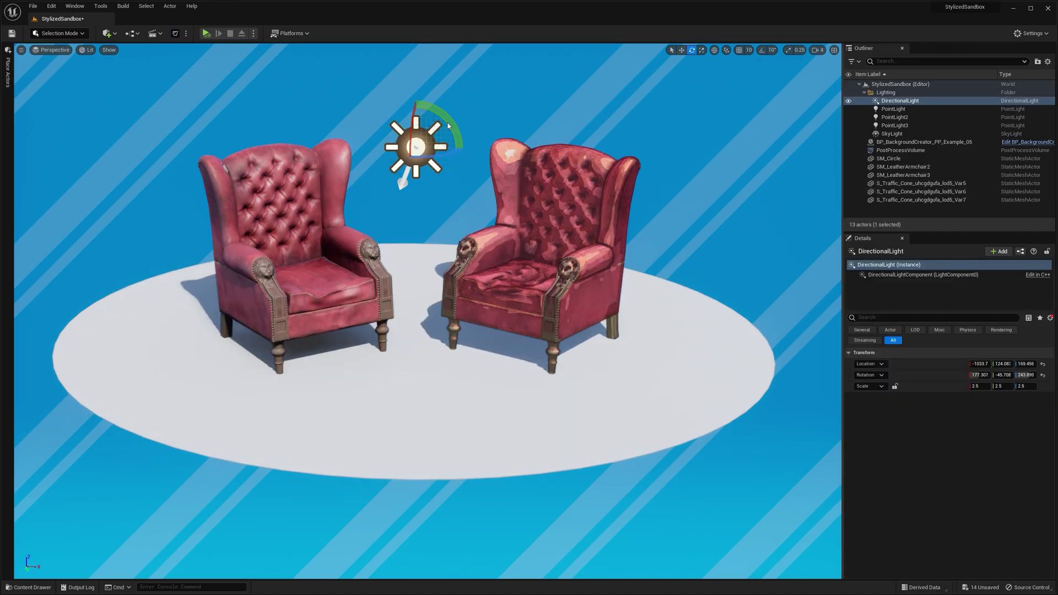
left_click(890, 151)
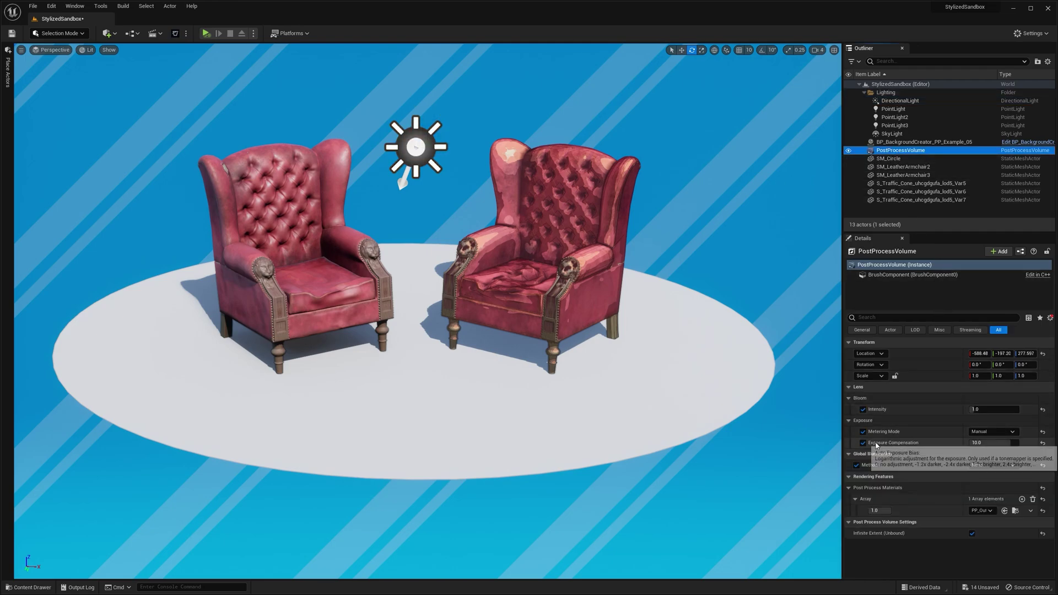
mouse_move(878, 510)
left_mouse_down()
mouse_move(865, 510)
mouse_move(882, 510)
left_mouse_up()
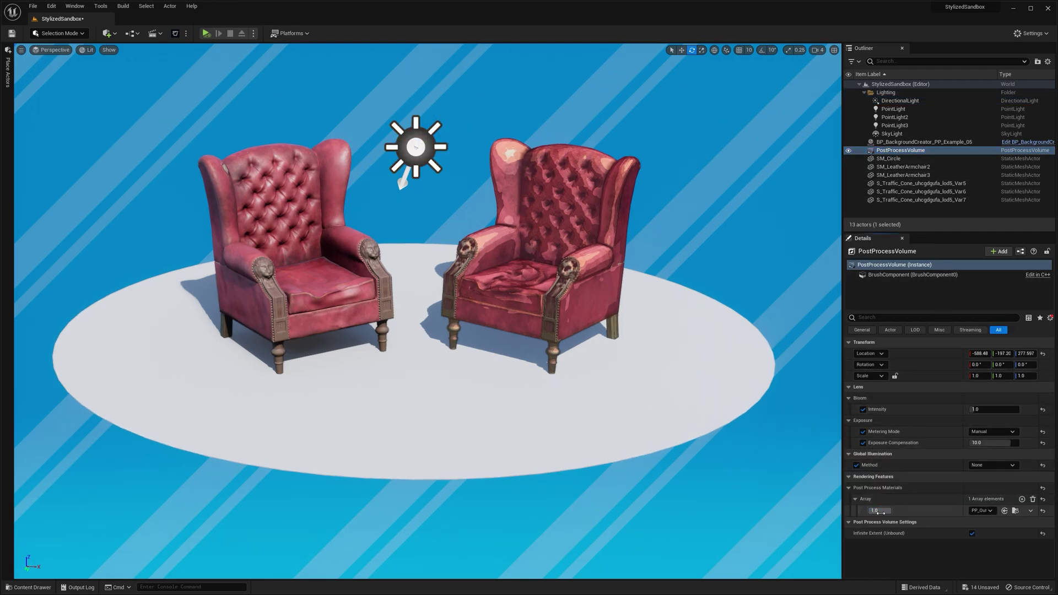
Step: Try a different Layer 01 intensity on BP_BackgroundCreator_PP_Example_05 and undo the change
left_click(901, 142)
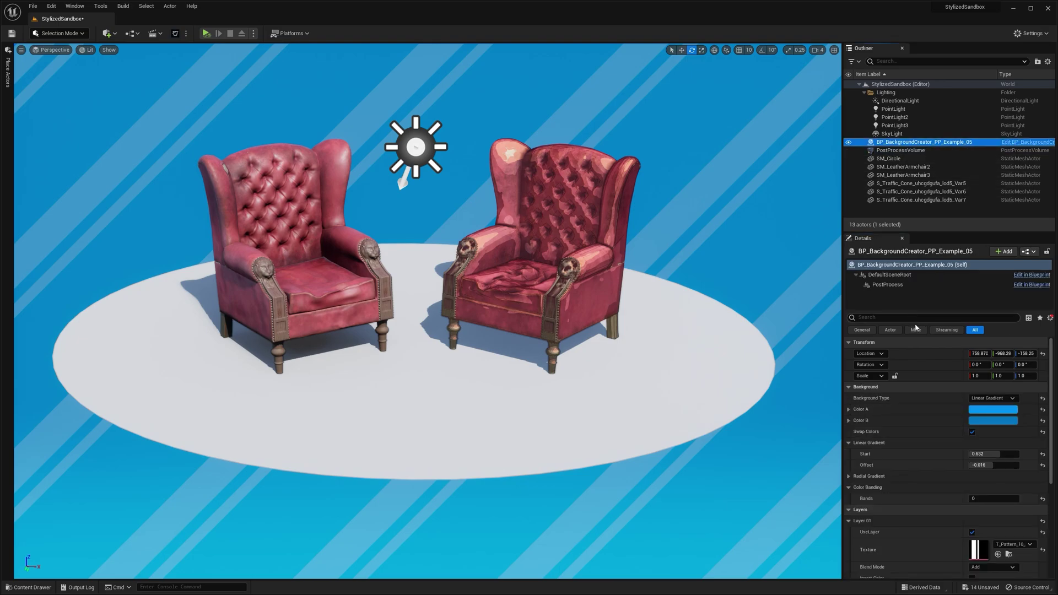
scroll(924, 336, "down", 5)
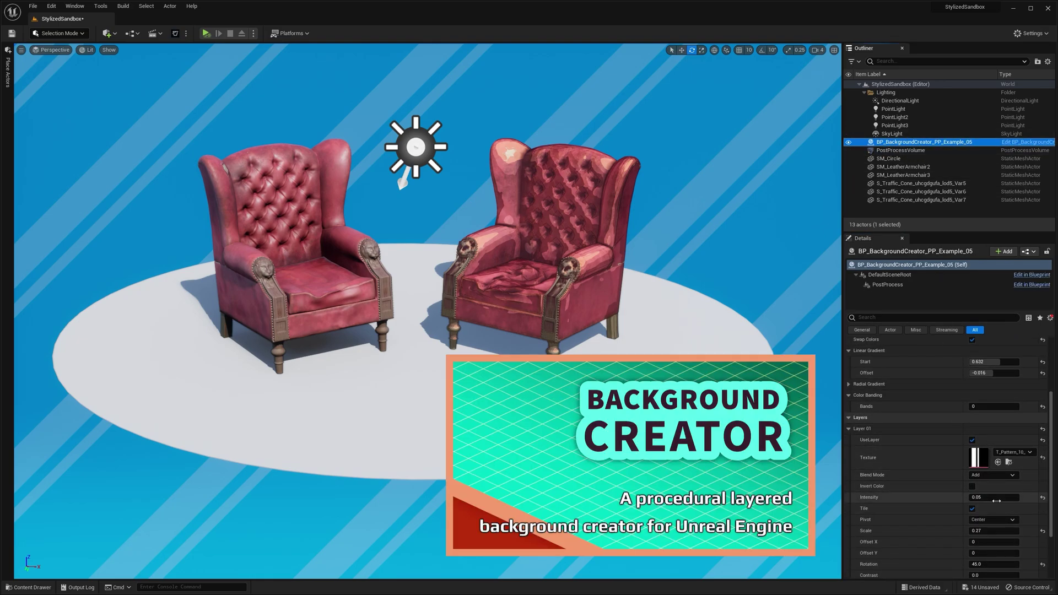
left_click_drag(993, 498, 1007, 498)
key("ctrl+z")
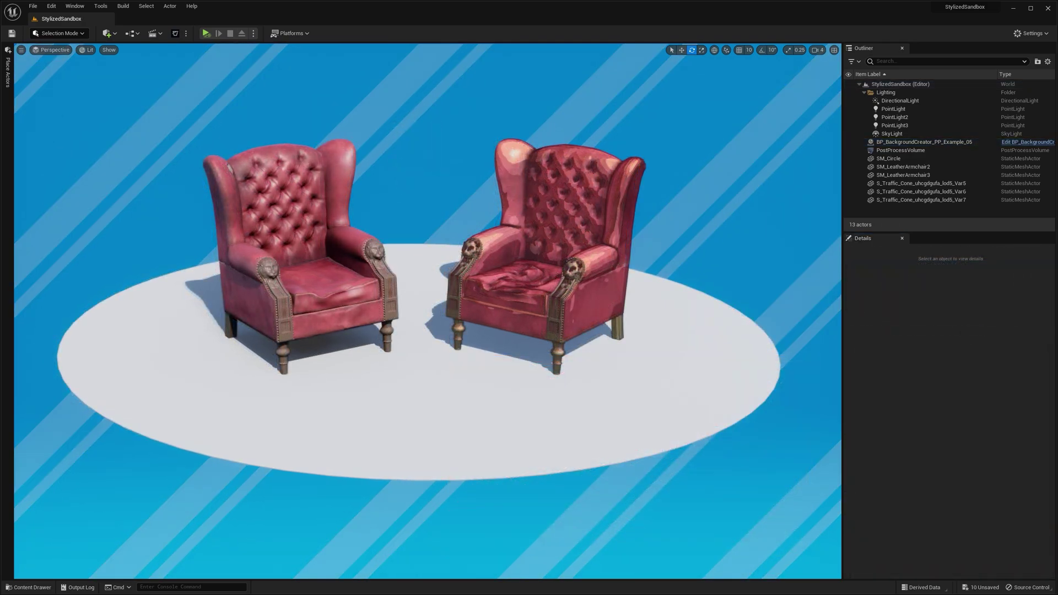
Step: Open the stylized armchair's material and compare its parameters with Use Color Map off and on again
left_click(608, 231)
double_click(978, 439)
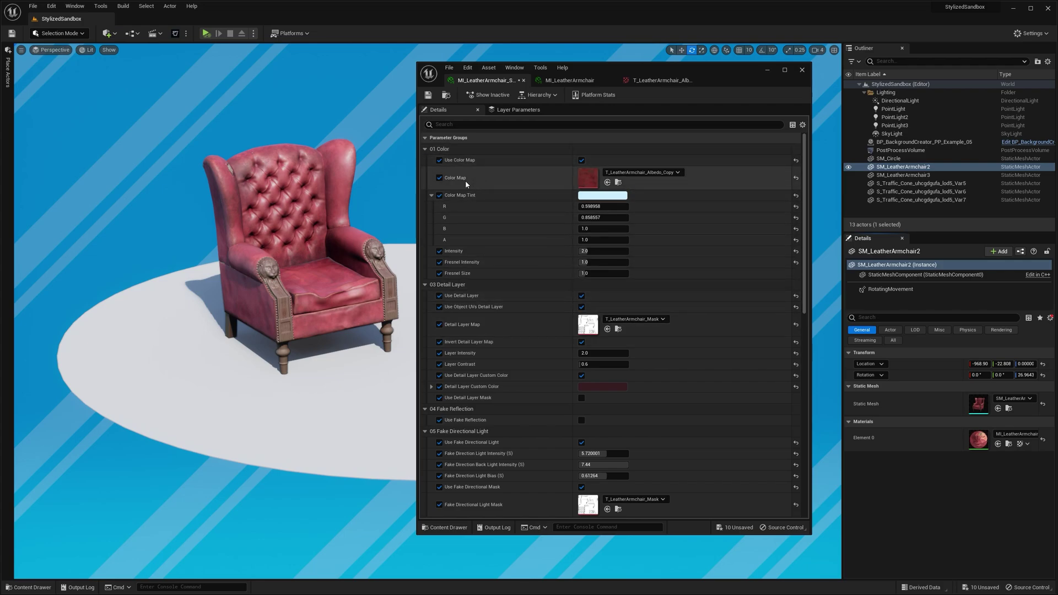
left_click(581, 160)
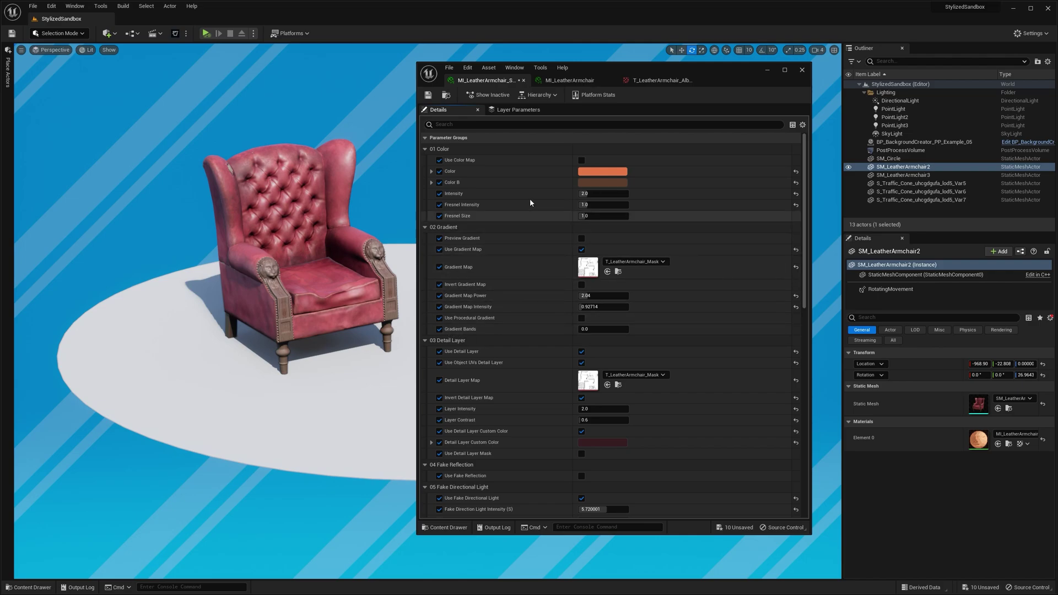
left_click(581, 160)
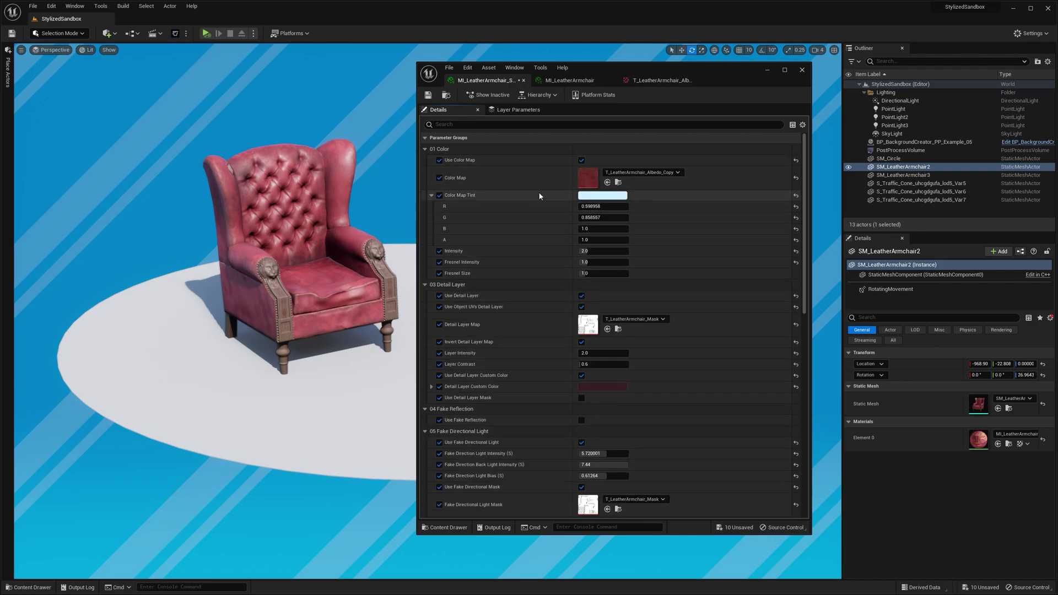
Step: Inspect the color map texture T_LeatherArmchair_Albedo_Copy, close it, and view the original armchair's material textures
double_click(582, 184)
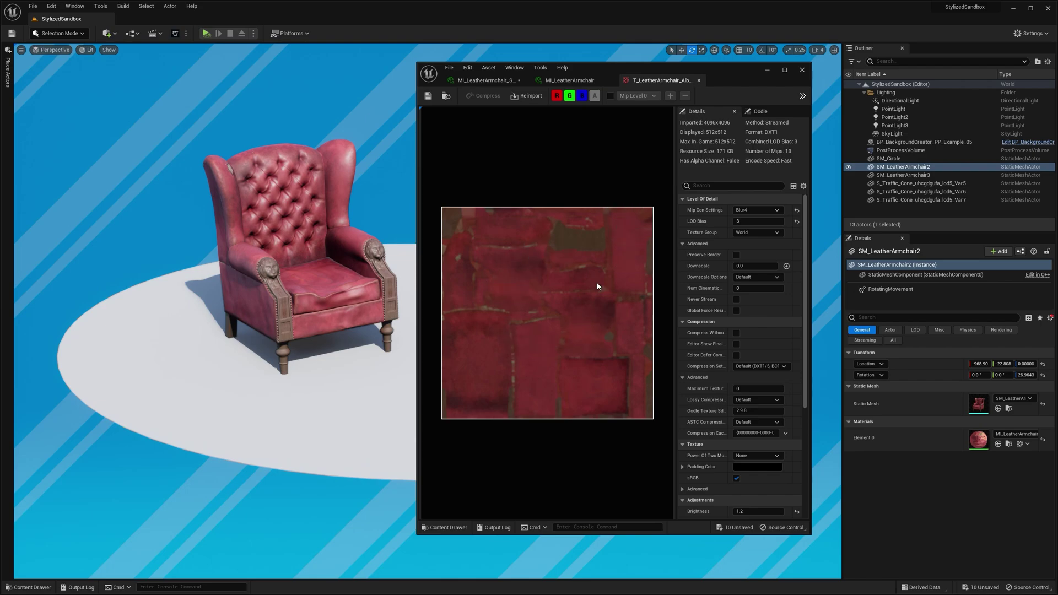
middle_click(666, 82)
left_click(329, 244)
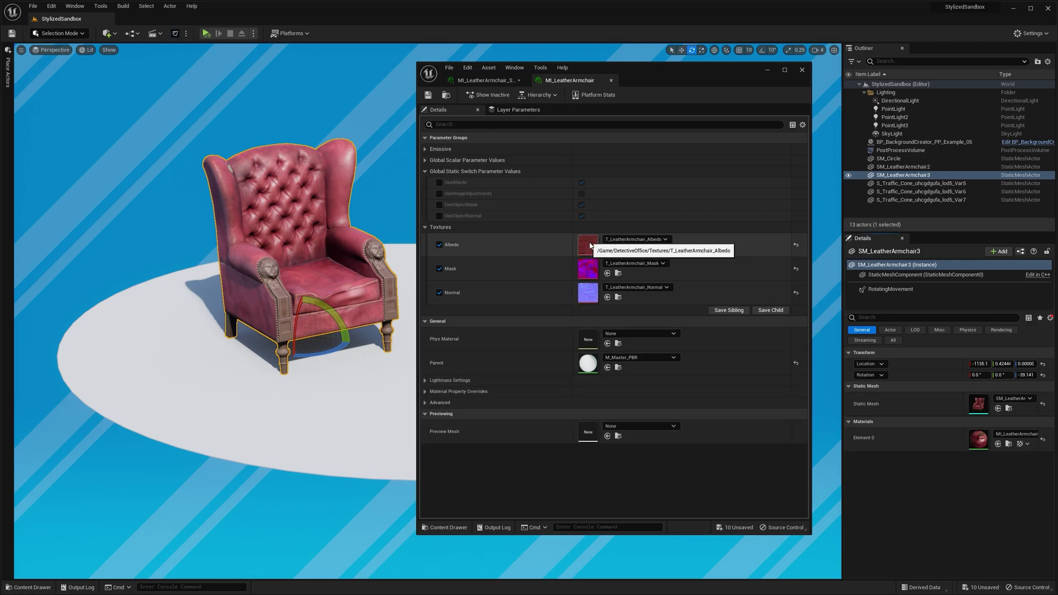
left_click(766, 69)
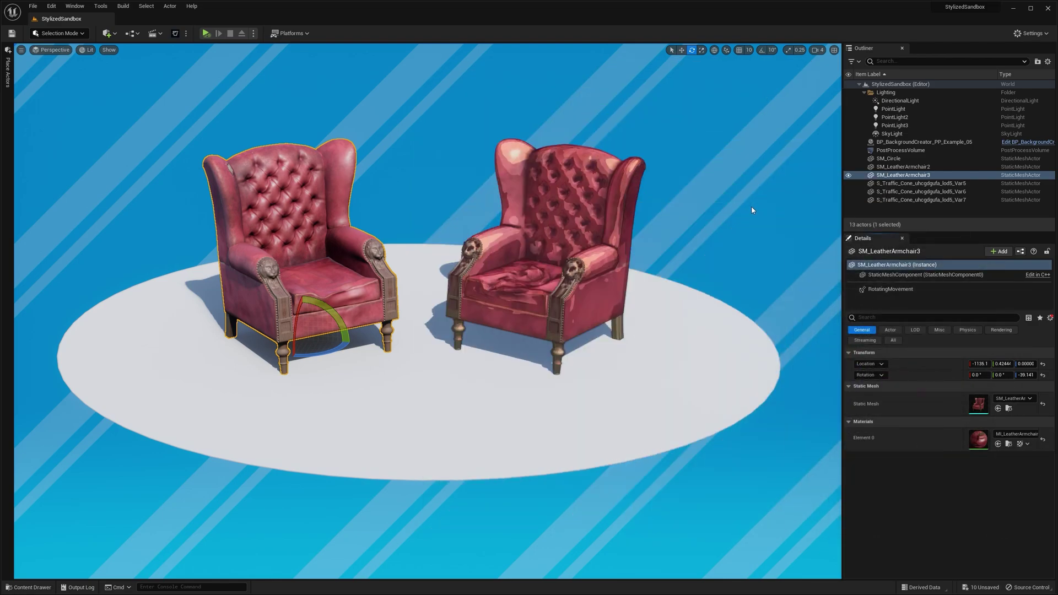
Step: Examine the copied armchair textures in the PBR-Stylized collection
key("ctrl+space")
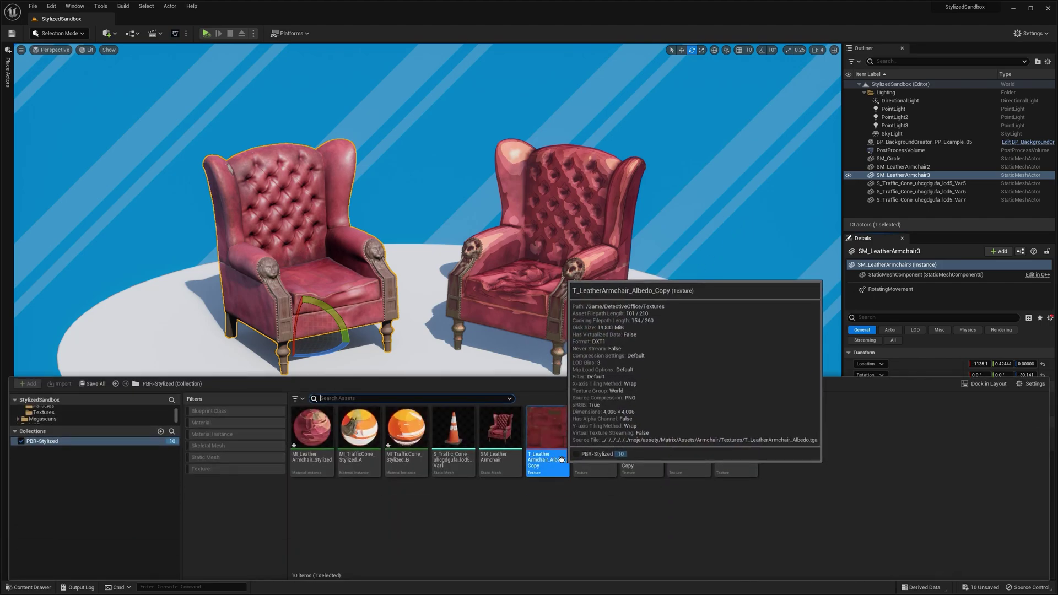
left_click(609, 498)
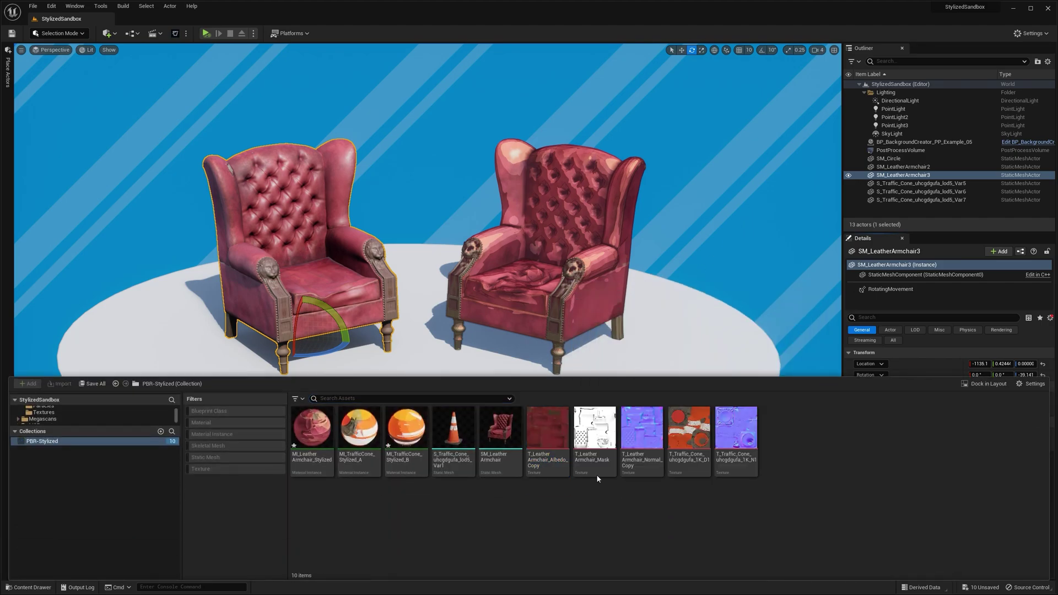
left_click(356, 277)
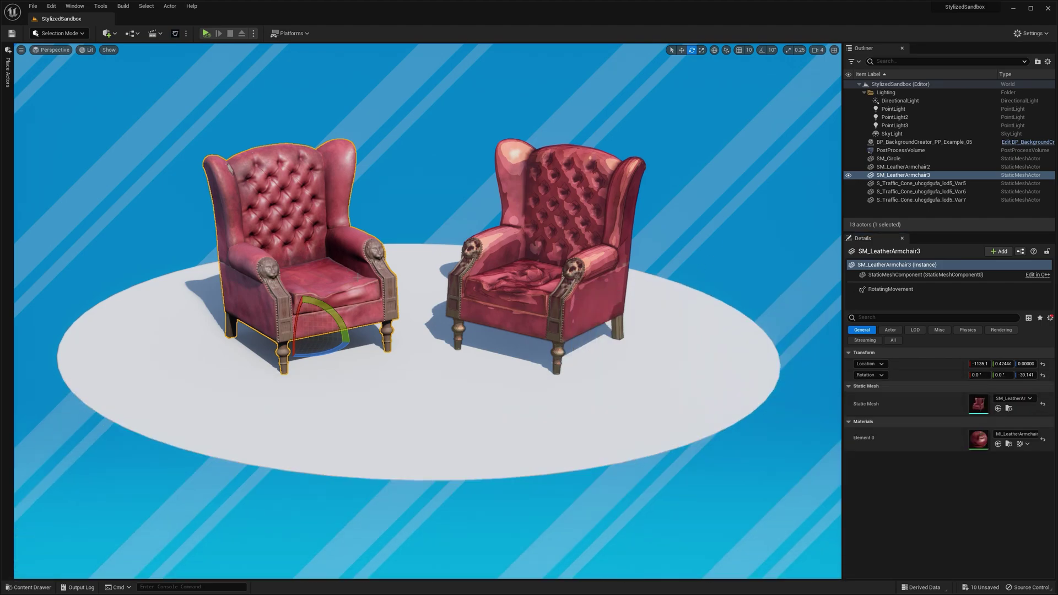
Step: Locate the original armchair's albedo texture from its material, and select T_LeatherArmchair_Mask and T_LeatherArmchair_Normal in the Textures folder
double_click(974, 439)
left_click(618, 249)
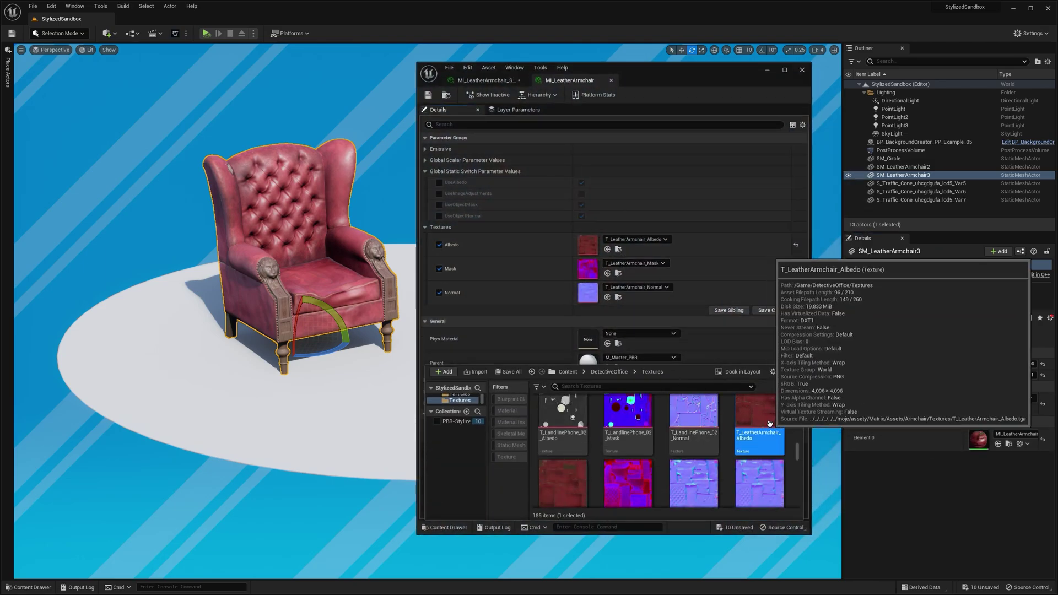
scroll(738, 440, "down", 1)
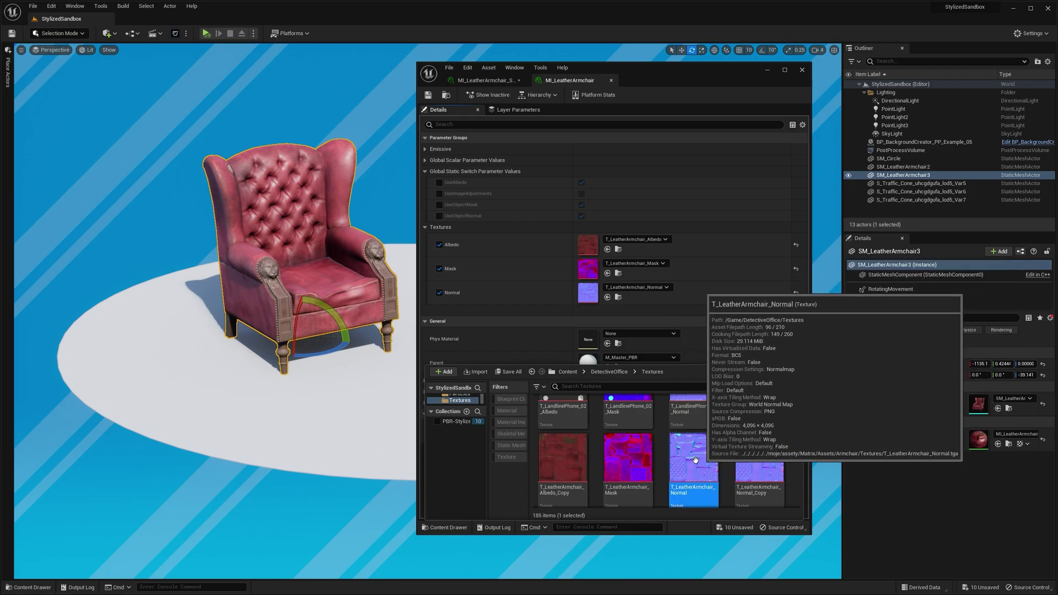
left_click(626, 465)
left_click(688, 477, "ctrl")
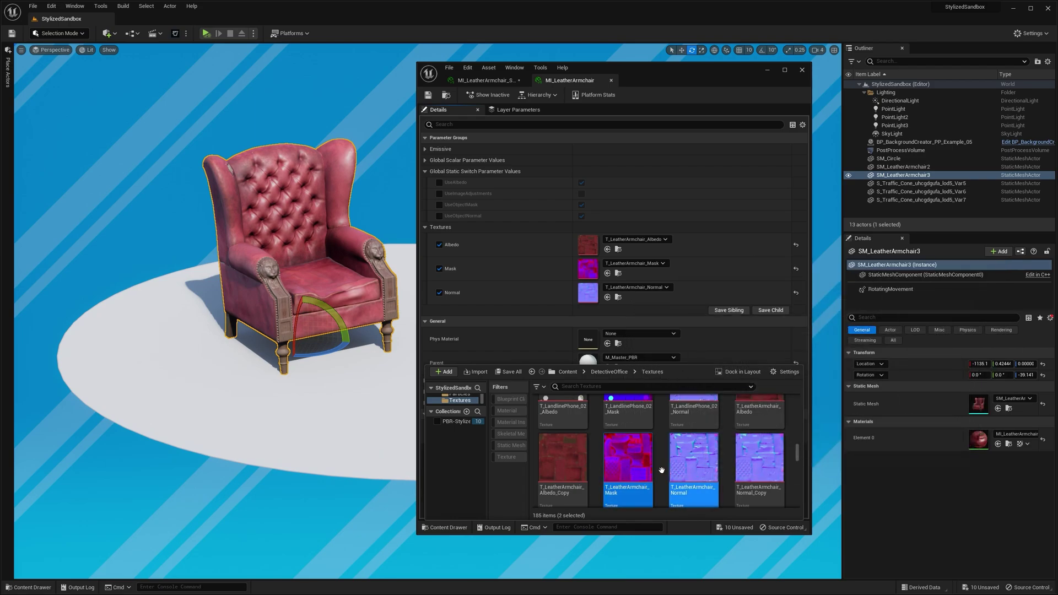
Step: Open T_LeatherArmchair_Albedo_Copy from the PBR-Stylized collection and examine its compression and adjustment settings
left_click(766, 70)
key("ctrl+space")
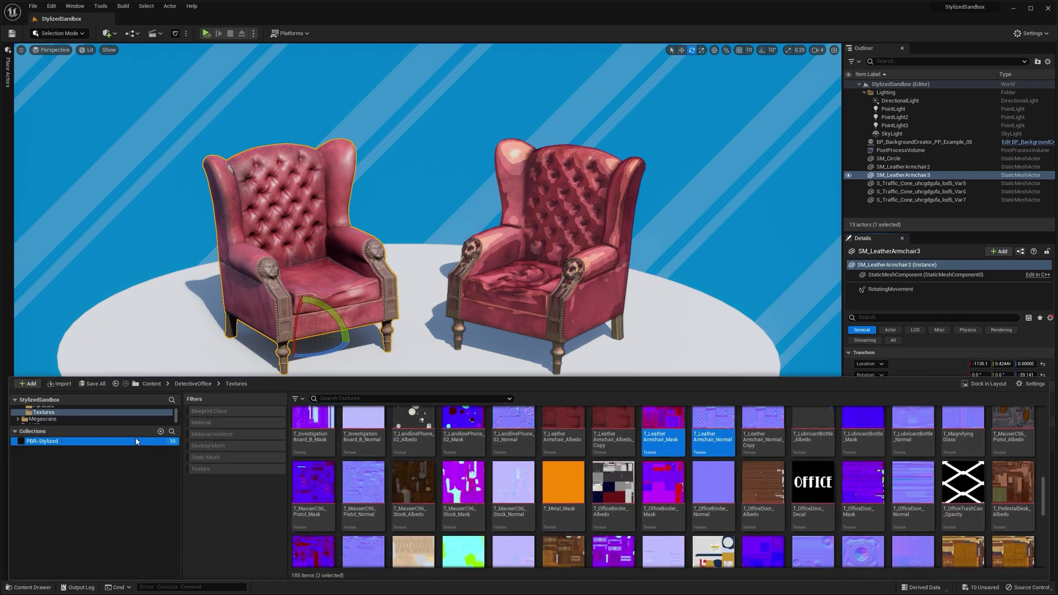
left_click(136, 442)
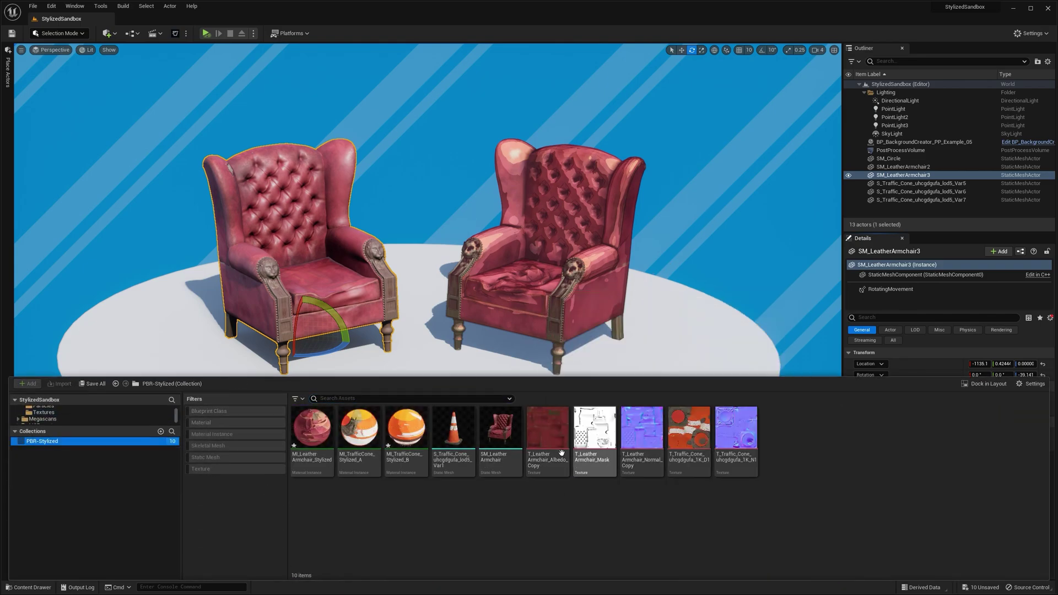
double_click(548, 442)
scroll(718, 398, "down", 3)
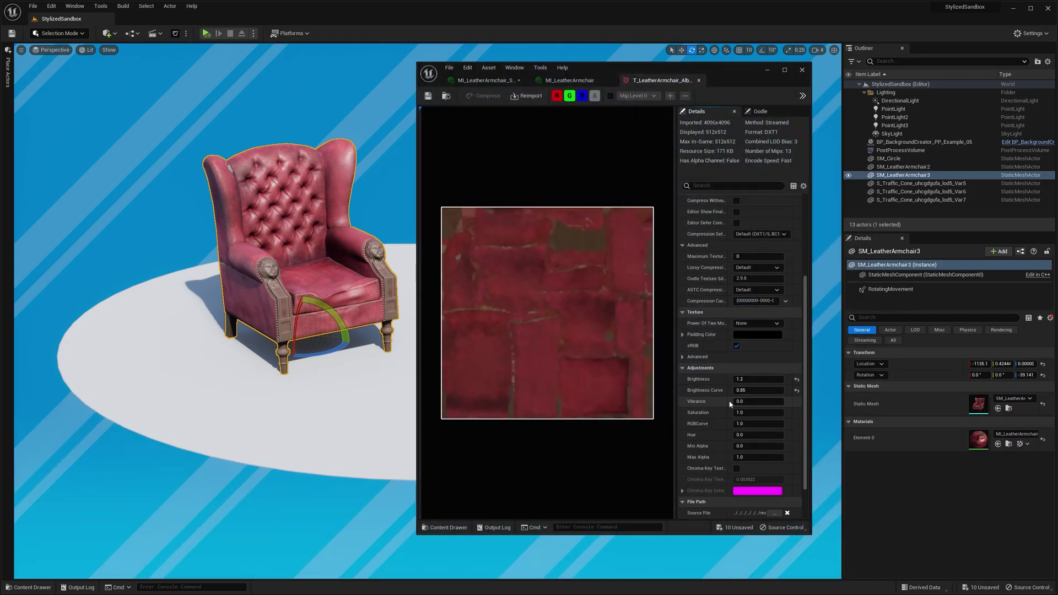
scroll(729, 404, "up", 7)
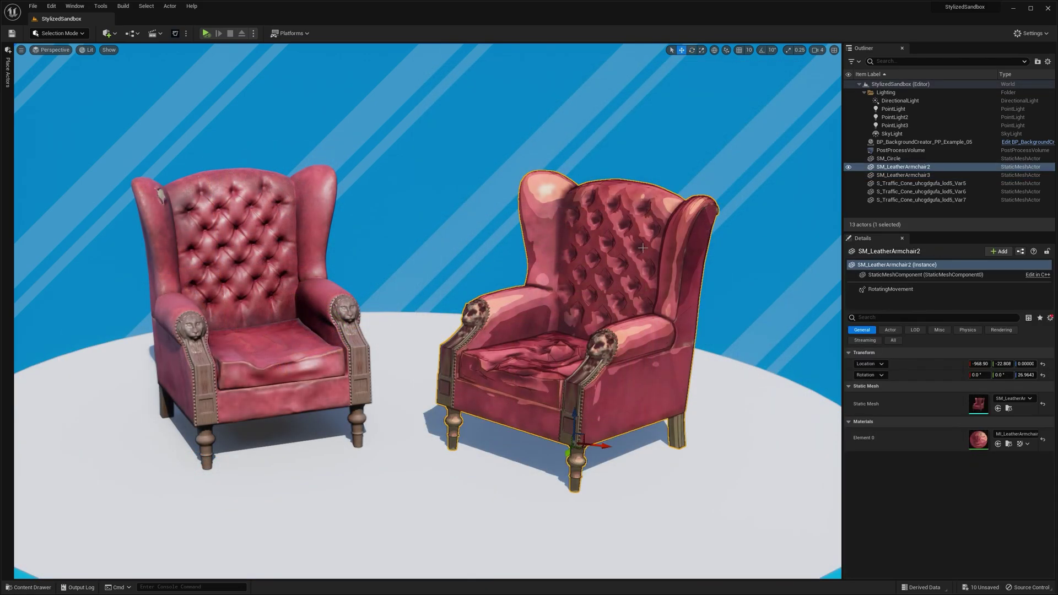
Step: Select the stylized armchair in the level and open its material and the material's color map texture
right_click_drag(642, 248, 727, 255)
left_click(649, 252)
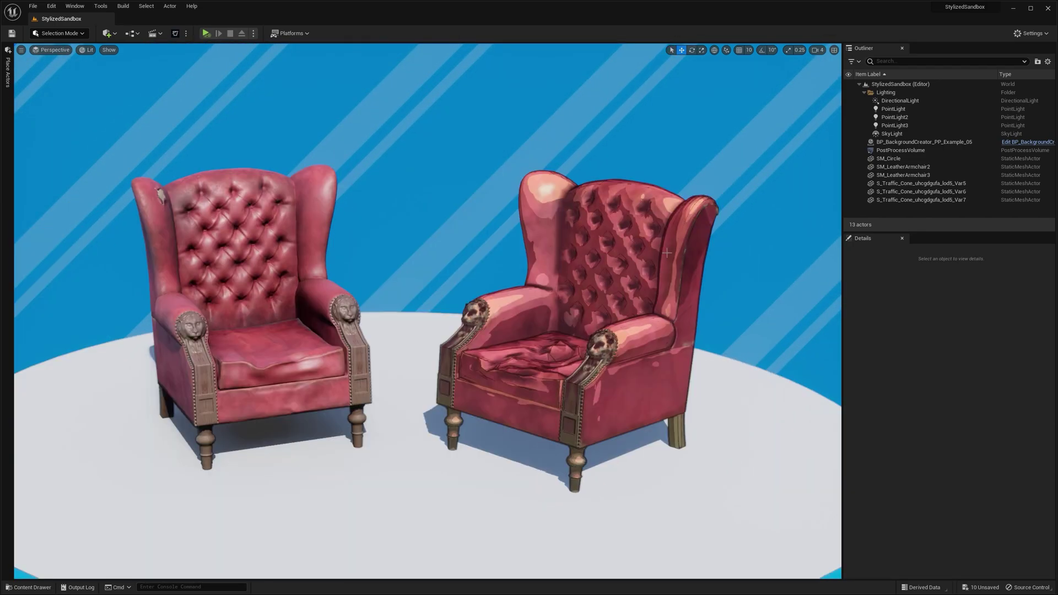
left_click(667, 253)
double_click(978, 439)
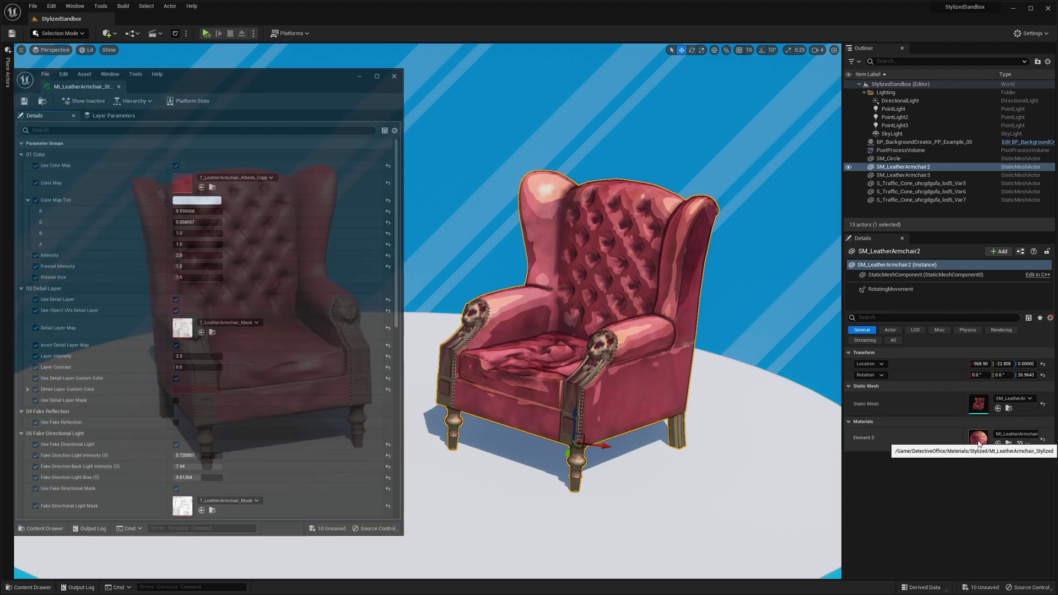
double_click(183, 182)
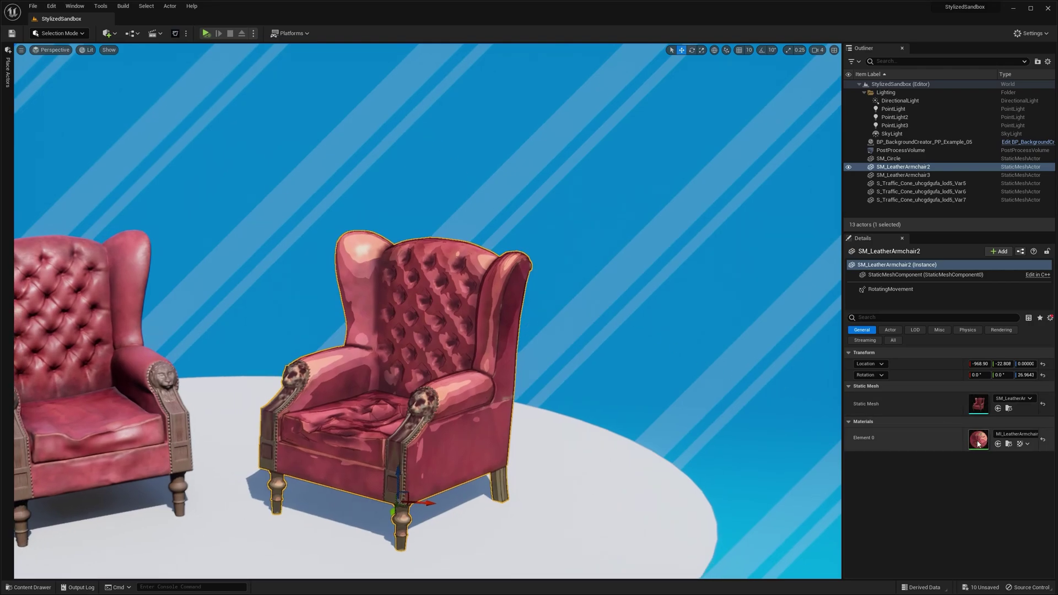
Step: Set Mip Gen Settings of the T_LeatherArmchair_Albedo_Copy texture to Sharpen10
double_click(978, 439)
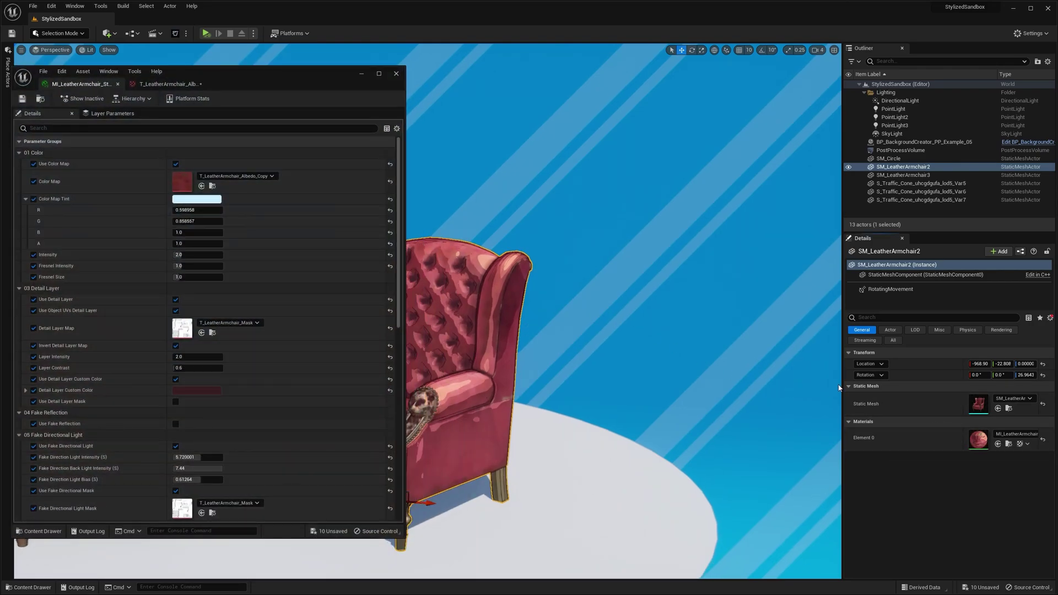
left_click(166, 84)
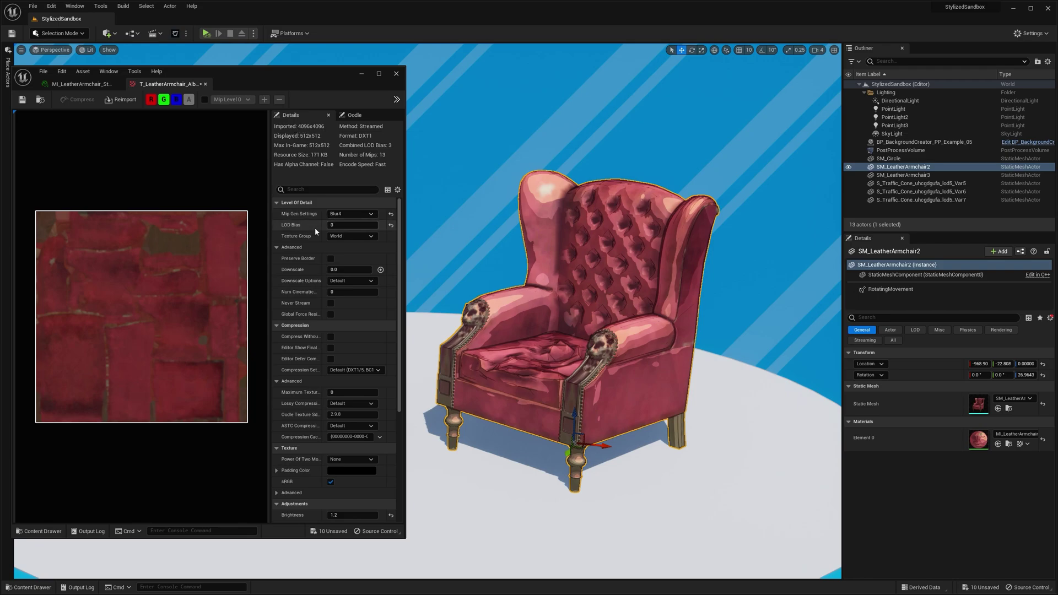
left_click(348, 215)
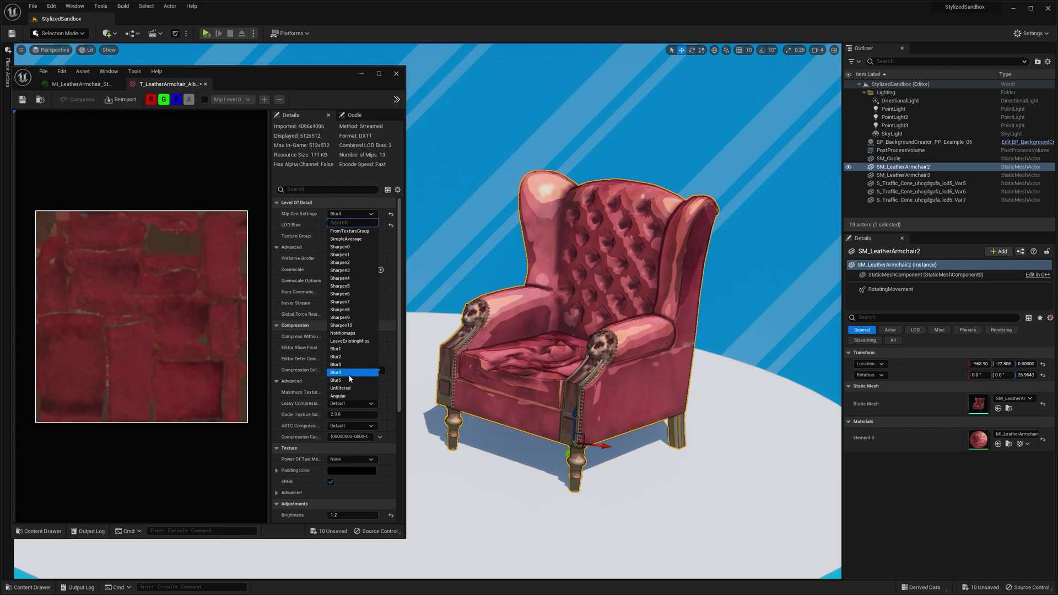
left_click(343, 325)
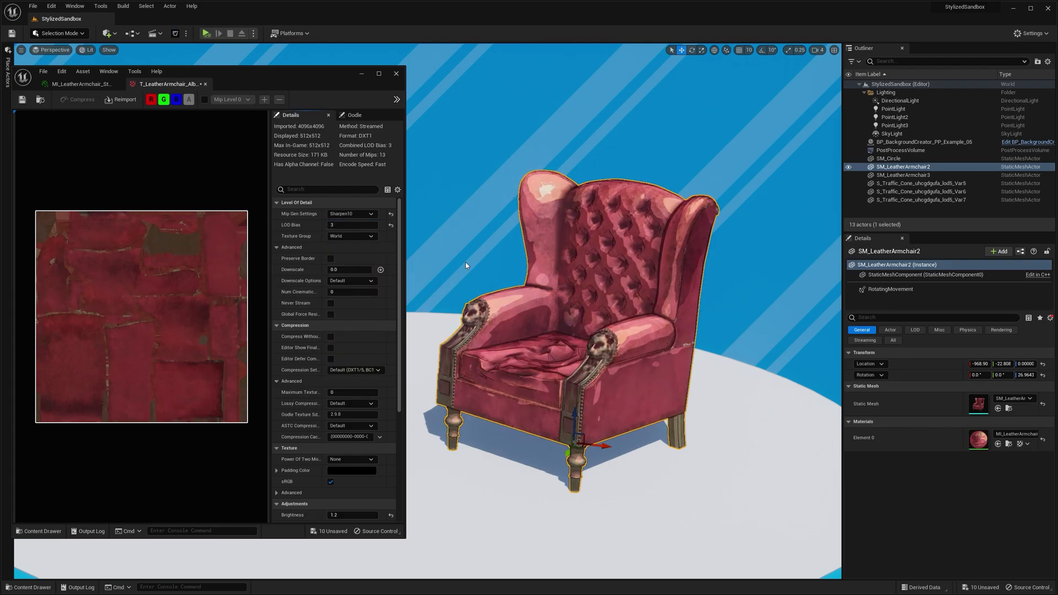
Step: Deselect the armchair and set Mip Gen Settings of the T_LeatherArmchair_Albedo_Copy texture to Blur4
mouse_move(465, 266)
right_mouse_down()
mouse_move(472, 255)
mouse_move(452, 266)
right_mouse_up()
left_click(465, 262)
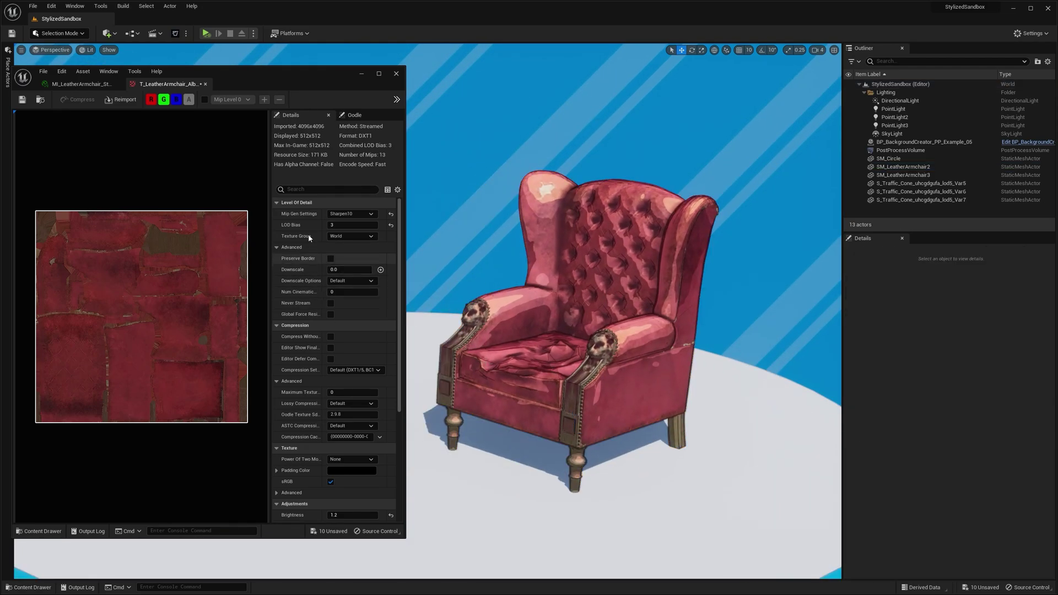
left_click(334, 215)
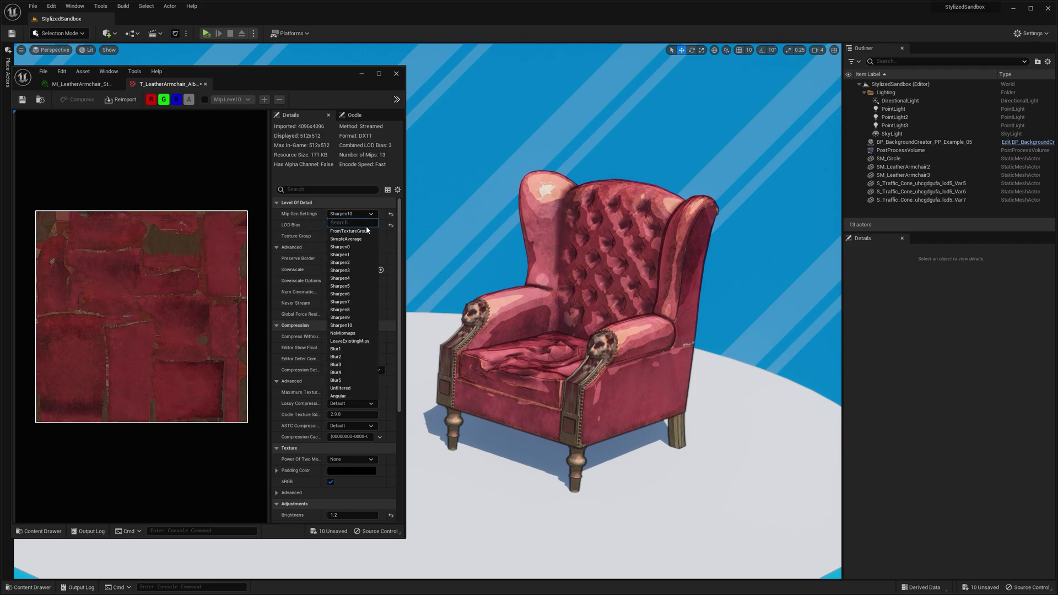
left_click(335, 373)
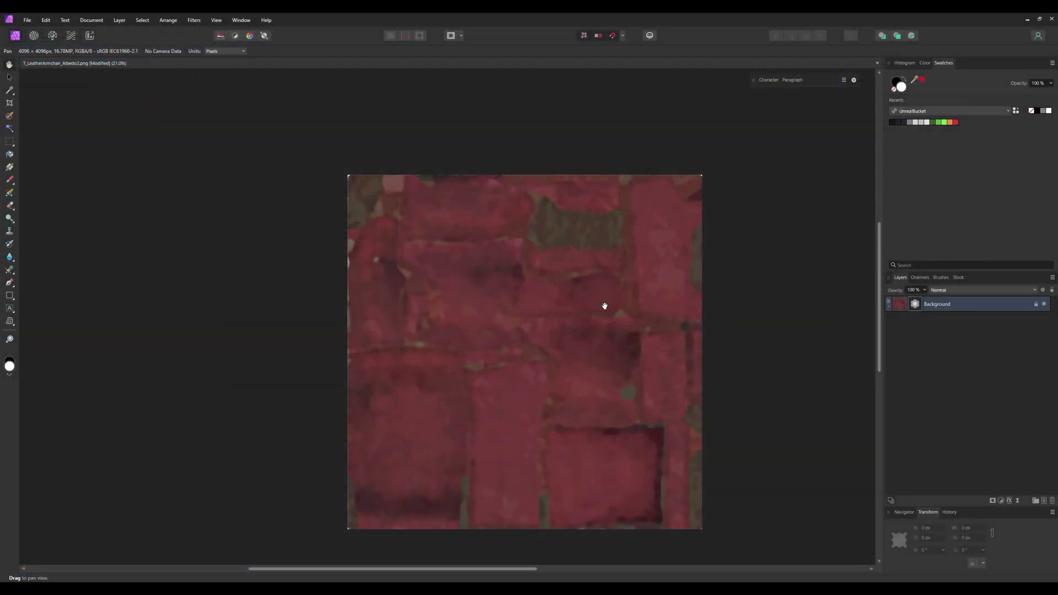
Step: Switch to Affinity Photo, inspect the armchair albedo image, and adjust the radius of the Background layer's Live Median Blur filter
scroll(442, 385, "up", 3)
left_click_drag(519, 380, 465, 281)
scroll(566, 302, "down", 2)
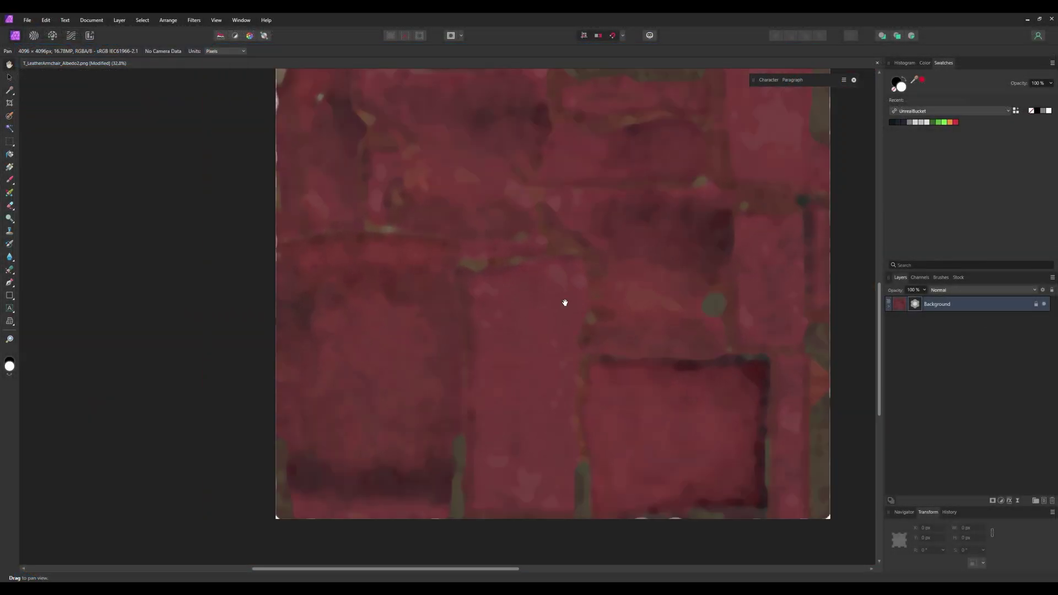
left_click_drag(687, 344, 683, 374)
double_click(918, 304)
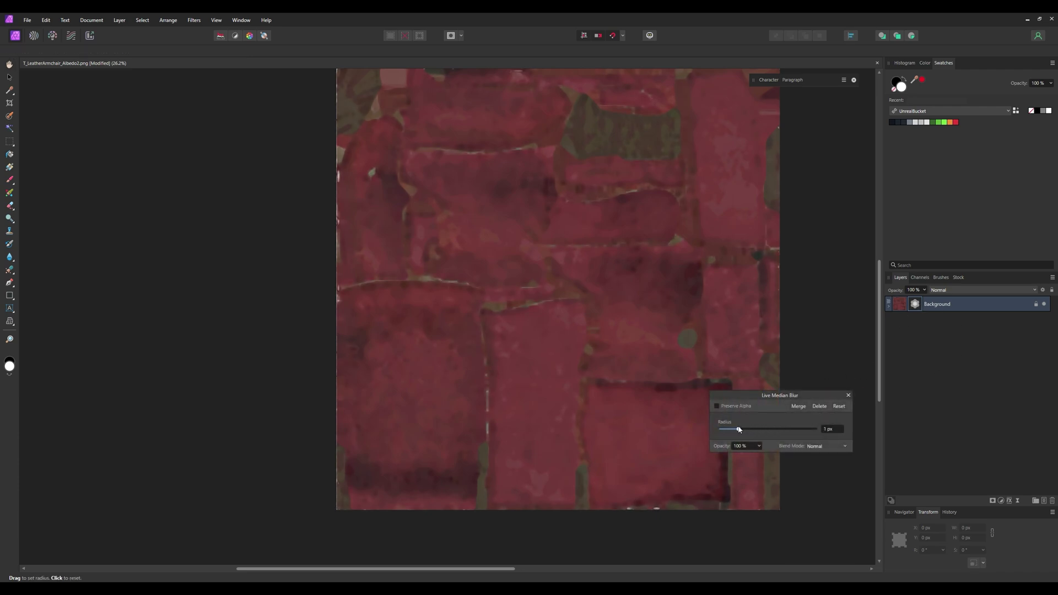
left_click(847, 395)
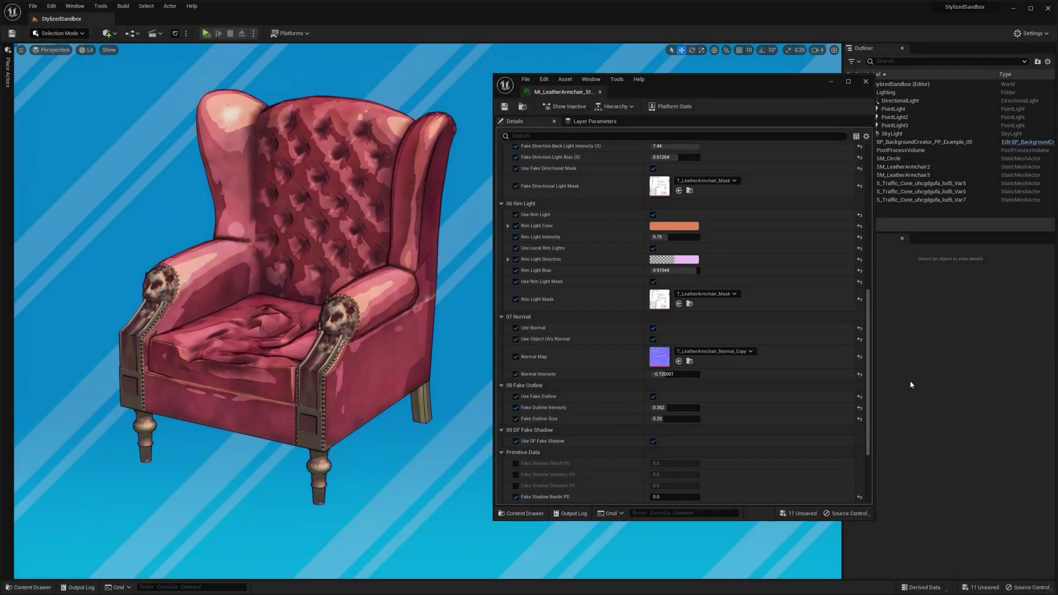
Step: Back in Unreal Engine, open the armchair material's normal map texture and choose Blur3 for its Mip Gen Settings
double_click(657, 357)
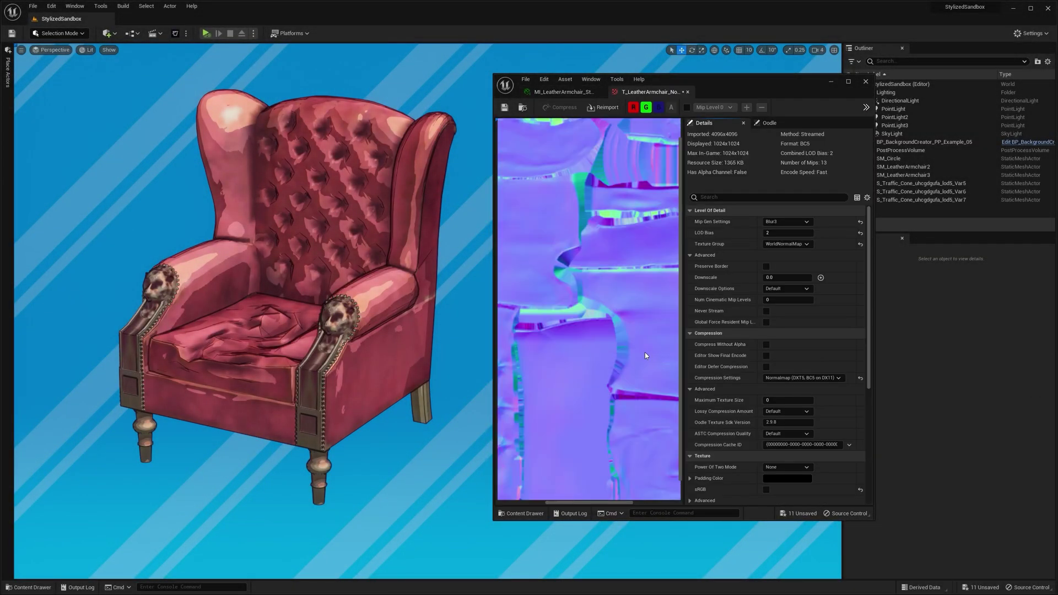
left_click(790, 222)
left_click(771, 372)
Step: Reset the normal map texture's Mip Gen Settings and LOD Bias to their defaults and inspect the armchair up close
left_click(859, 223)
left_click(860, 232)
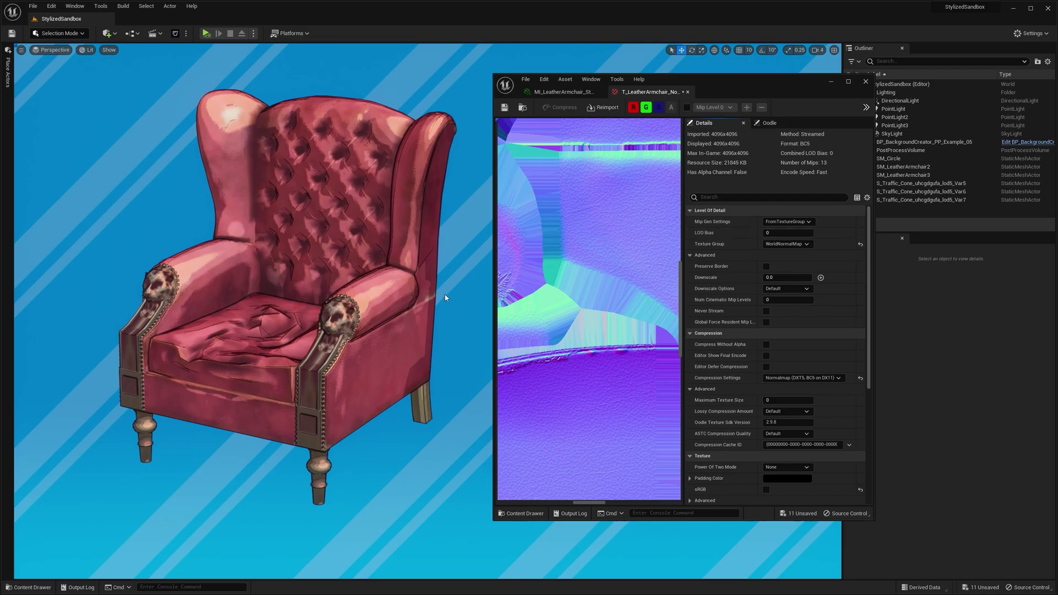
key("w")
mouse_move(445, 298)
right_mouse_down()
mouse_move(446, 265)
mouse_move(424, 269)
mouse_move(432, 295)
right_mouse_up()
key("e")
key("a")
key("q")
key("d")
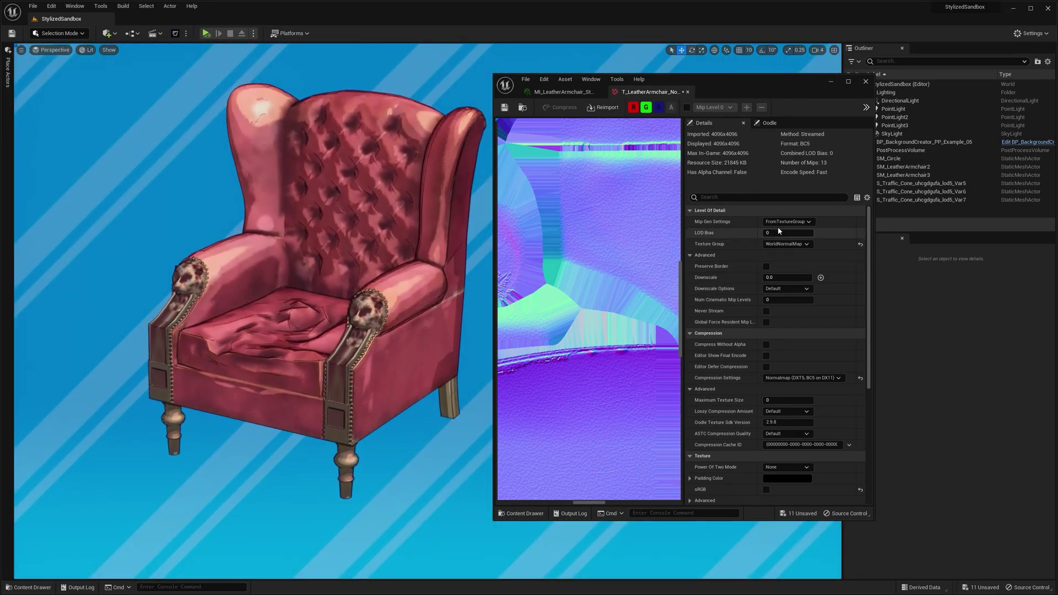
Step: Set the normal map texture's Mip Gen Settings to Blur4 and its LOD Bias to 2
left_click(785, 222)
left_click(779, 380)
type("2")
key("Return")
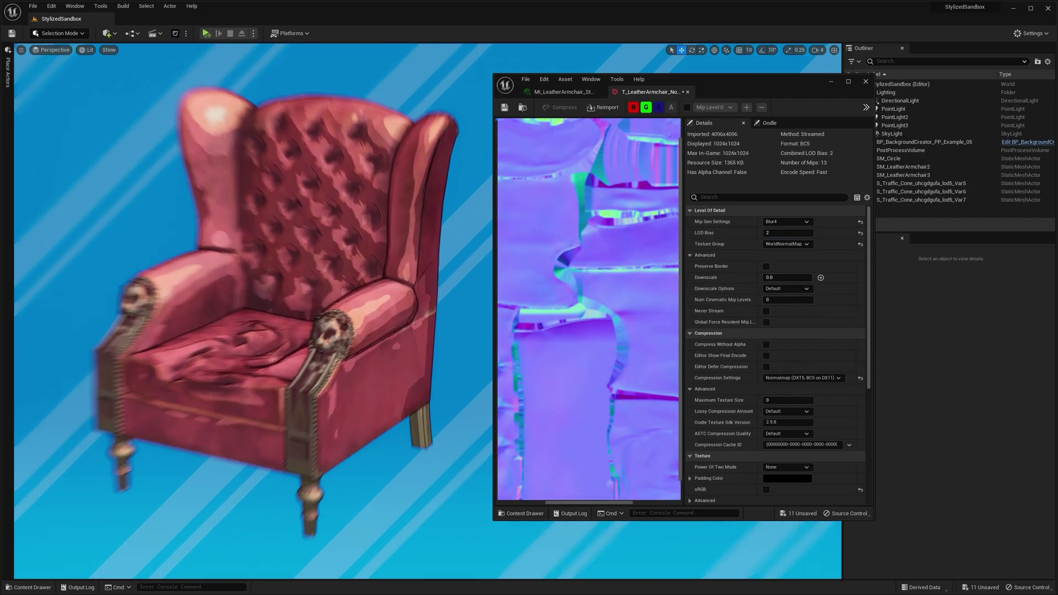
scroll(364, 343, "down", 5)
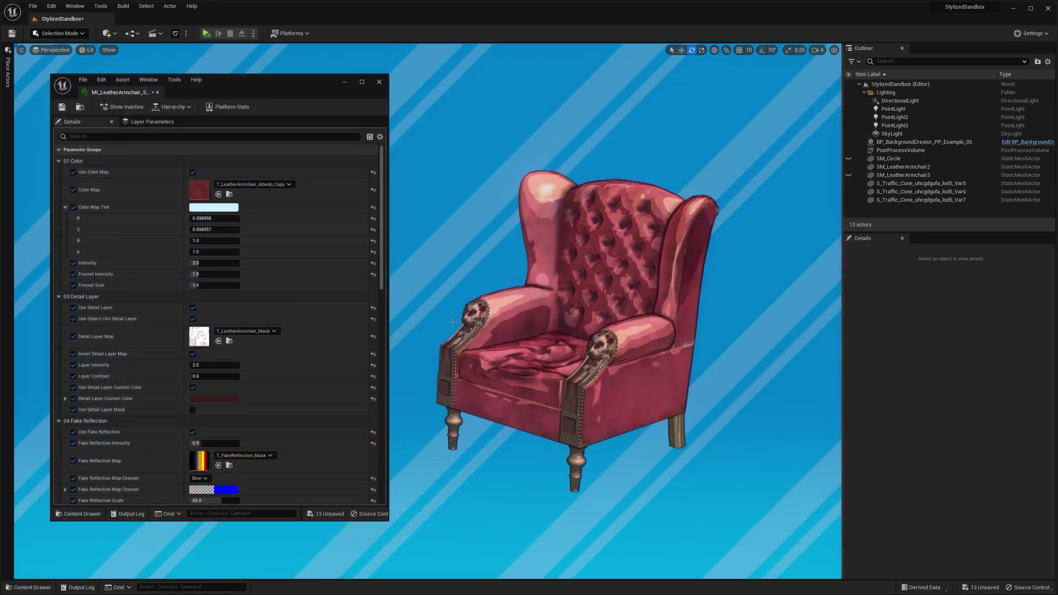
Step: Disable the armchair material's detail layer, fake reflection, fake directional light, rim light and fake outline
left_click(59, 161)
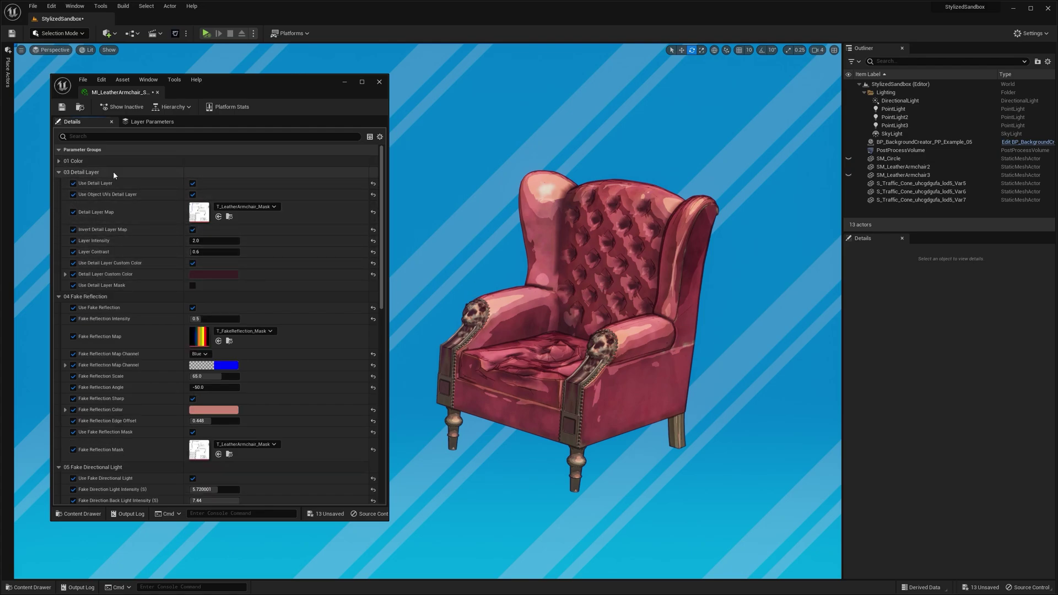
left_click(192, 184)
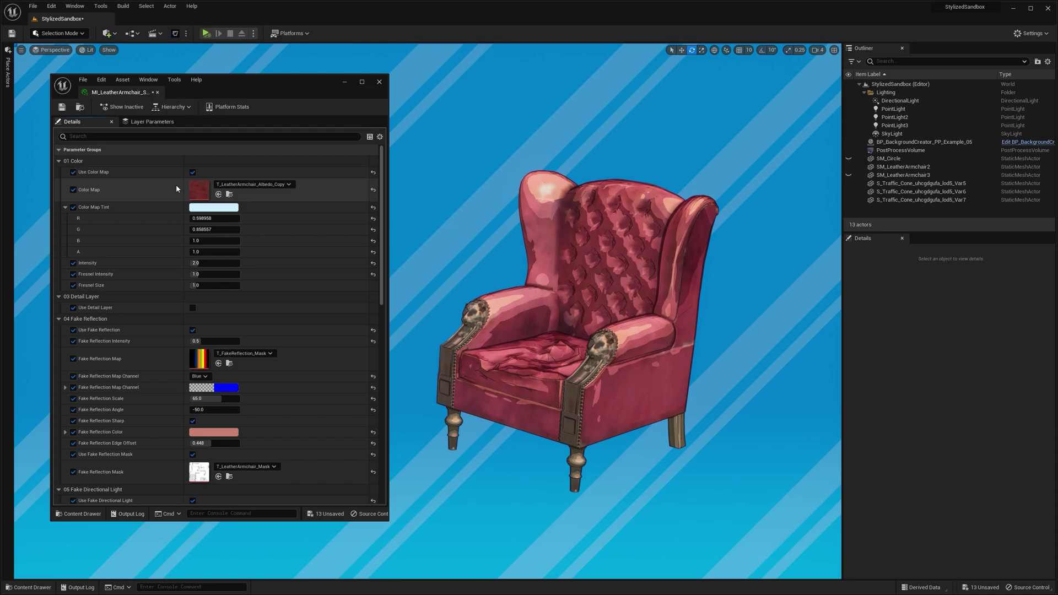
left_click(193, 330)
scroll(124, 299, "down", 3)
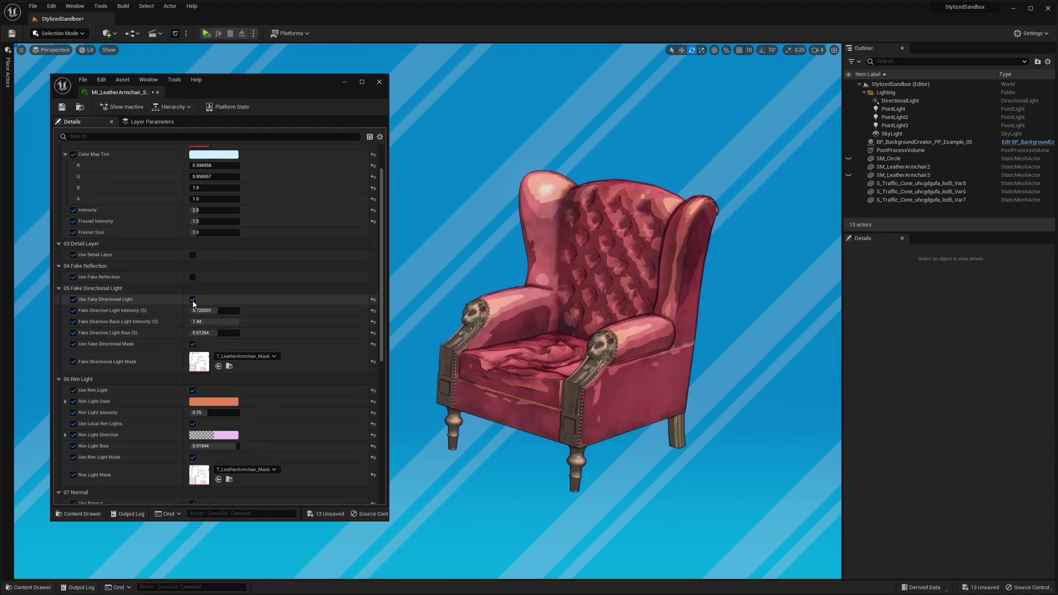
left_click(192, 299)
left_click(192, 322)
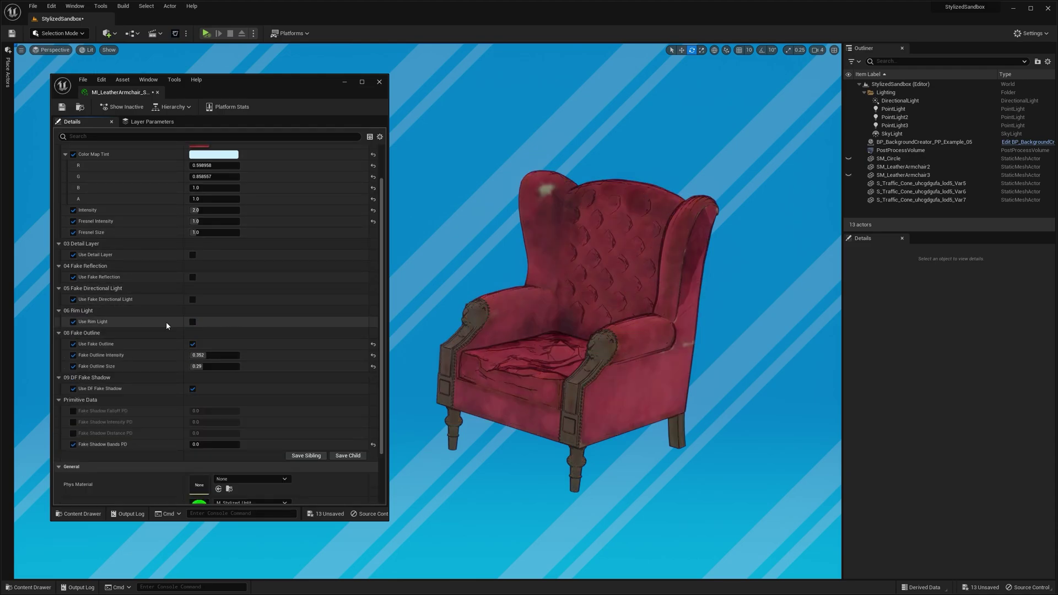
left_click(193, 318)
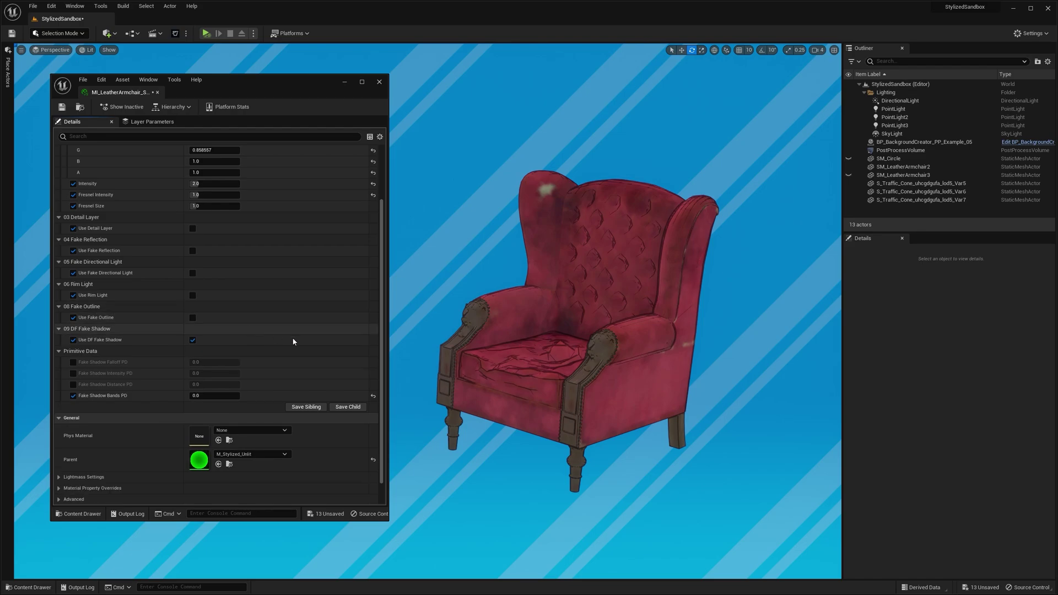
Step: Hide the PostProcessVolume, and test the armchair material's re-enabled fake directional light by rotating the DirectionalLight
left_click(896, 151)
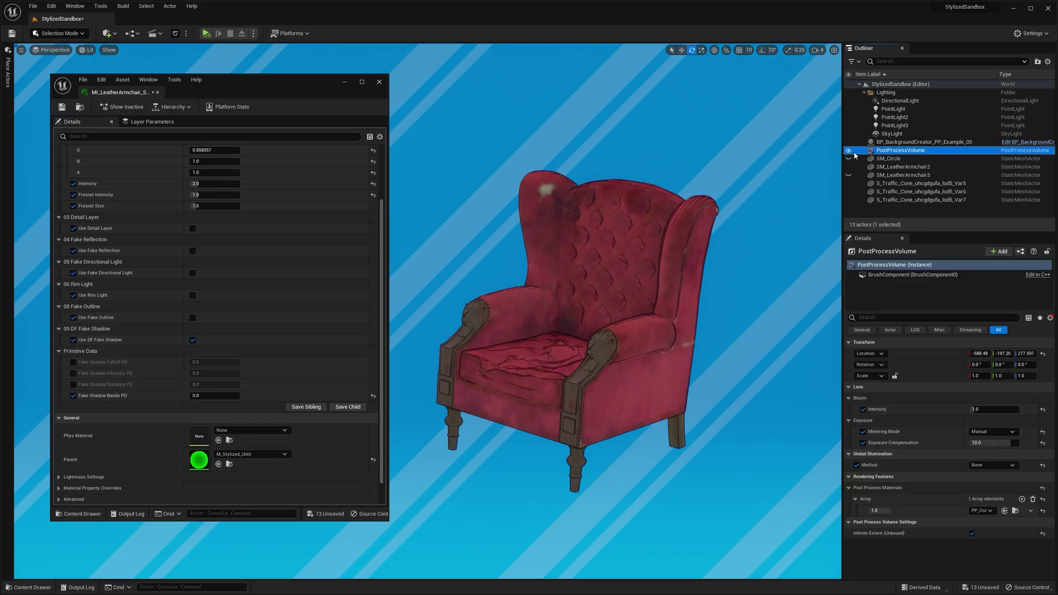
left_click(848, 150)
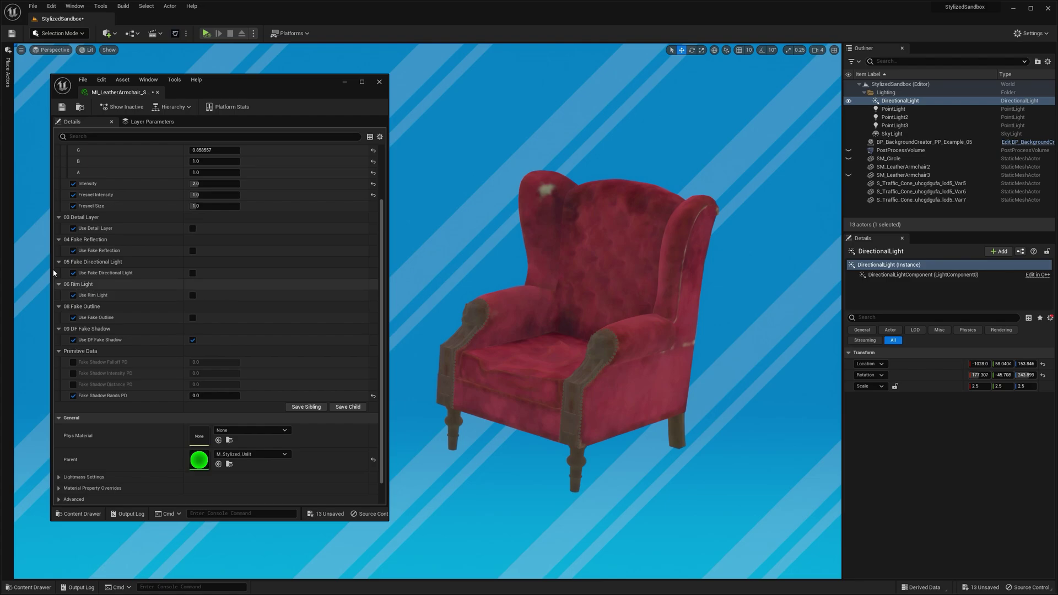
left_click(192, 272)
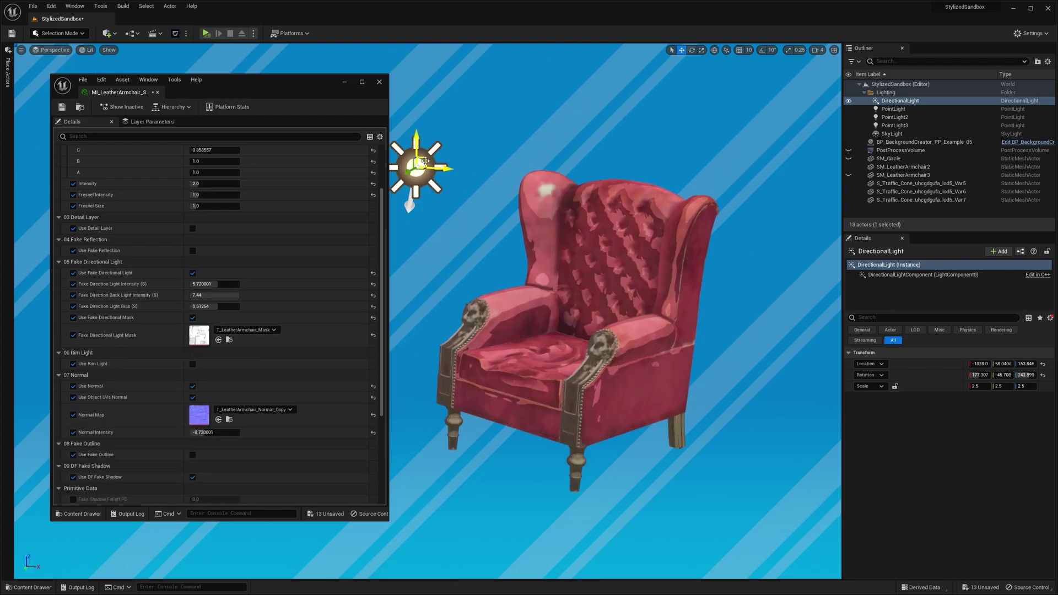
left_click_drag(435, 150, 456, 174)
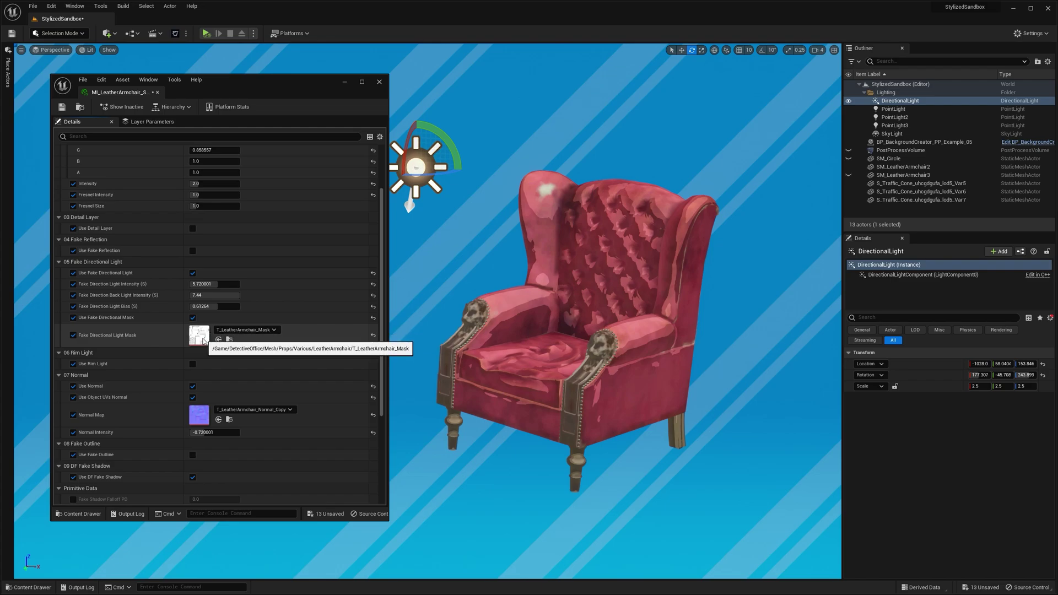
Step: Examine the T_LeatherArmchair_Mask texture used by the fake directional light, and compare the armchair with that mask disabled and enabled
double_click(204, 340)
left_click_drag(216, 96, 543, 248)
double_click(593, 247)
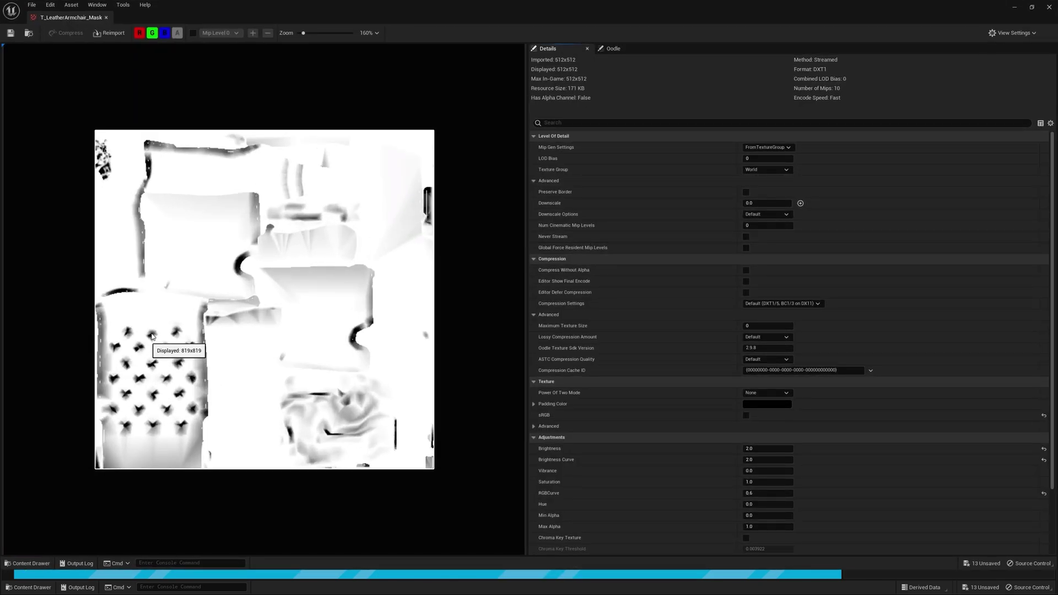
left_click(106, 18)
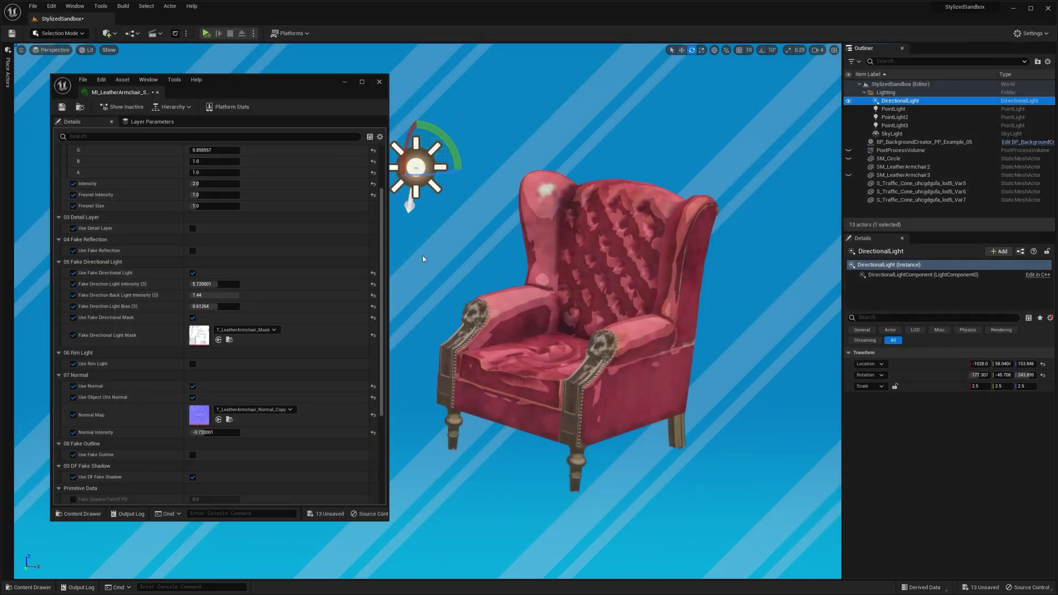
left_click(192, 318)
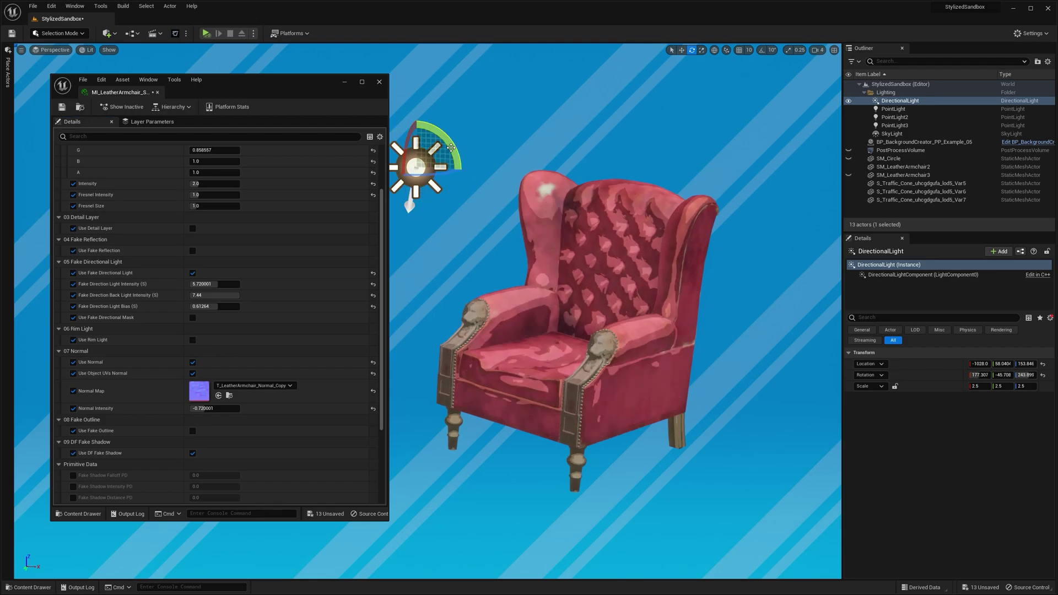
left_click(192, 318)
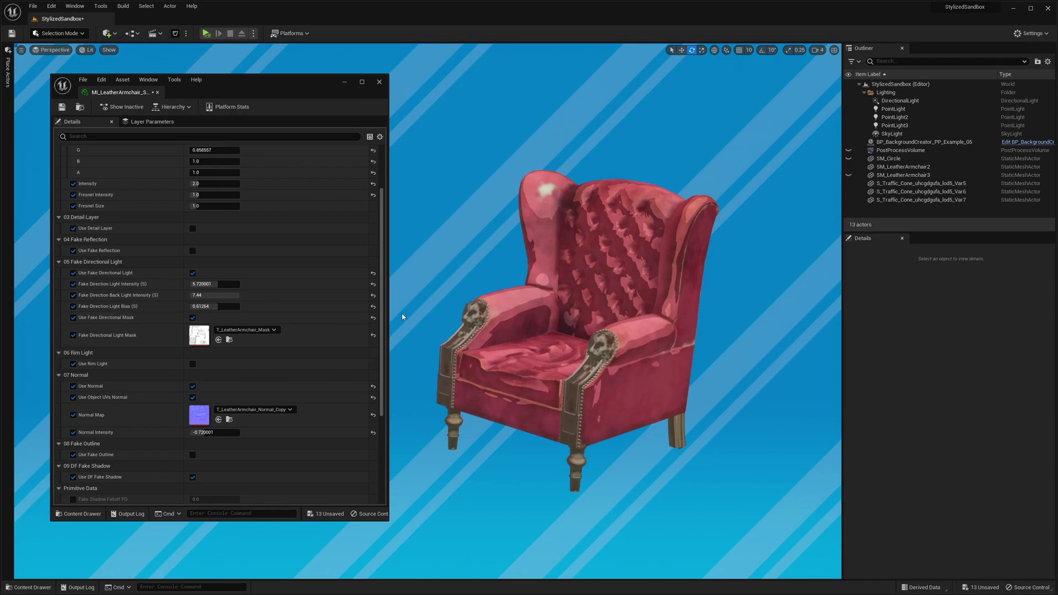
Step: Enable Use Rim Light in the material and try out its effect by rotating the armchair and varying Rim Light Bias
left_click(193, 364)
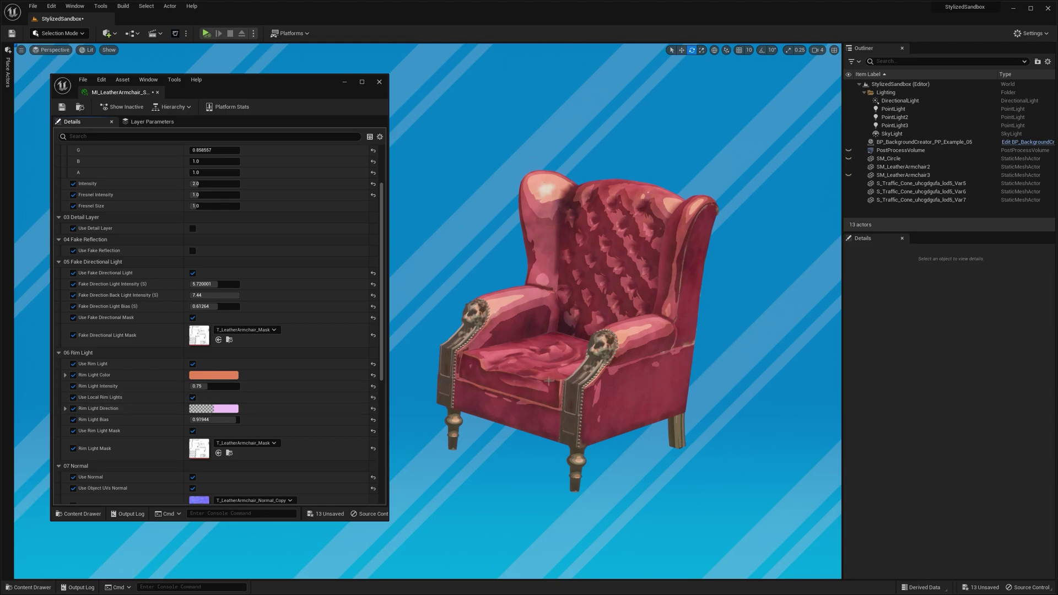
left_click(638, 358)
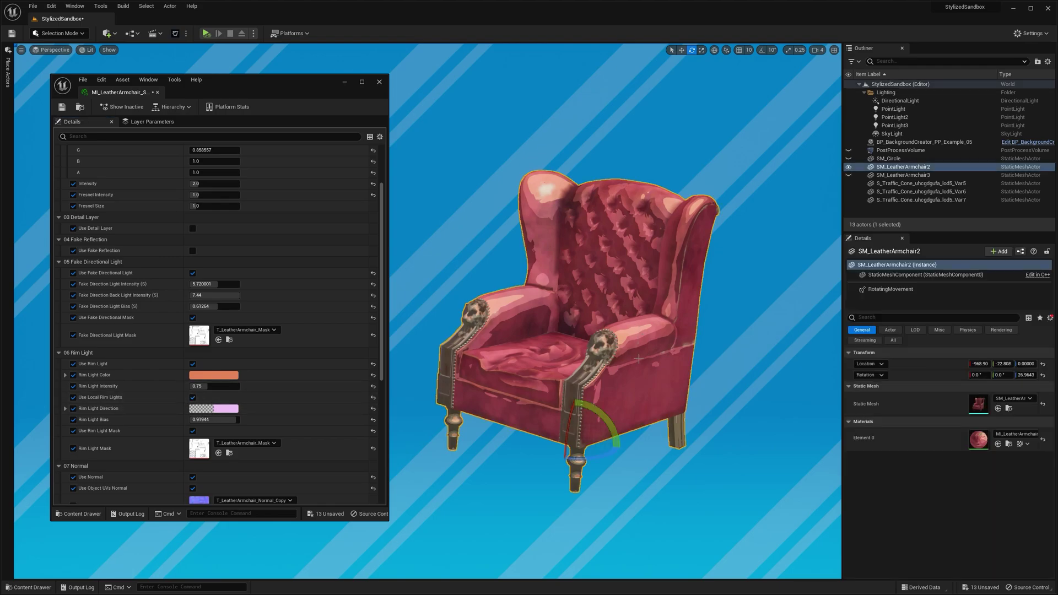
left_click_drag(608, 454, 650, 449)
key("ctrl+z")
key("ctrl+z")
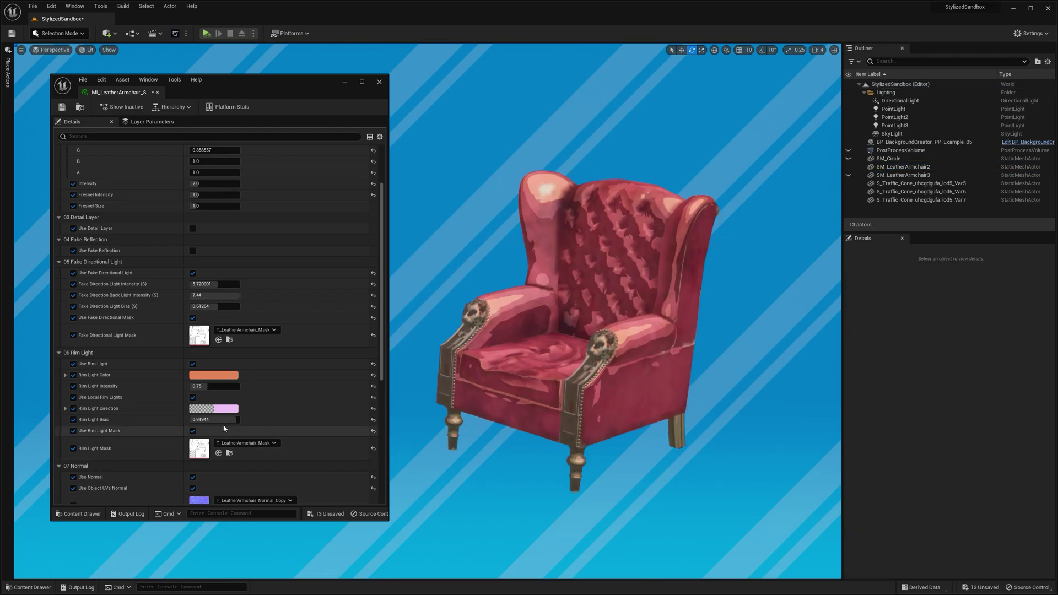
left_click_drag(214, 420, 236, 419)
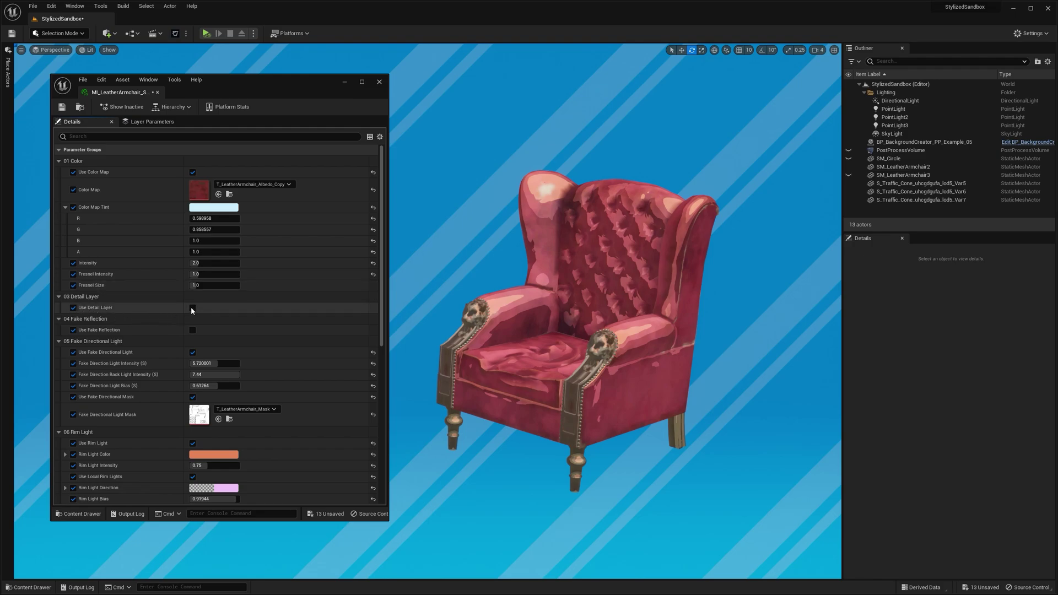
Step: Enable Use Detail Layer, checking its T_LeatherArmchair_Mask map, and vary Layer Intensity, ending at 2.0
left_click(192, 308)
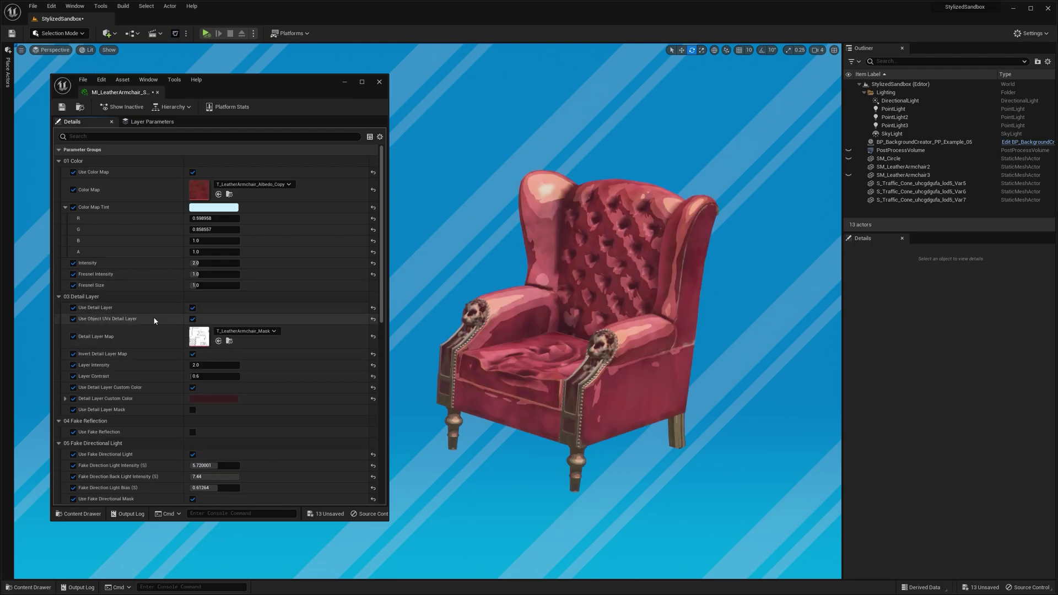
double_click(198, 335)
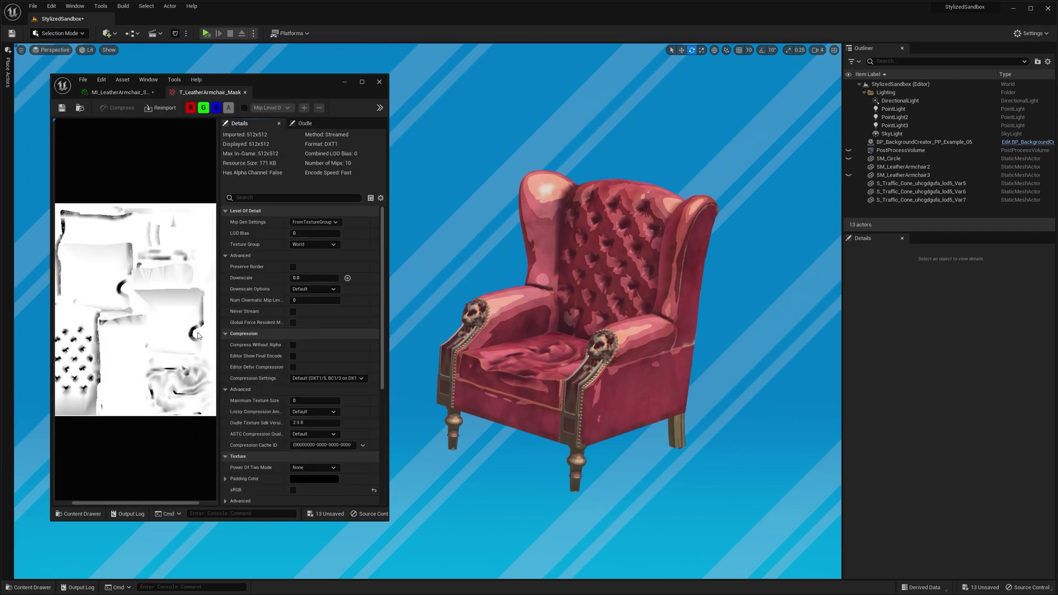
middle_click(205, 92)
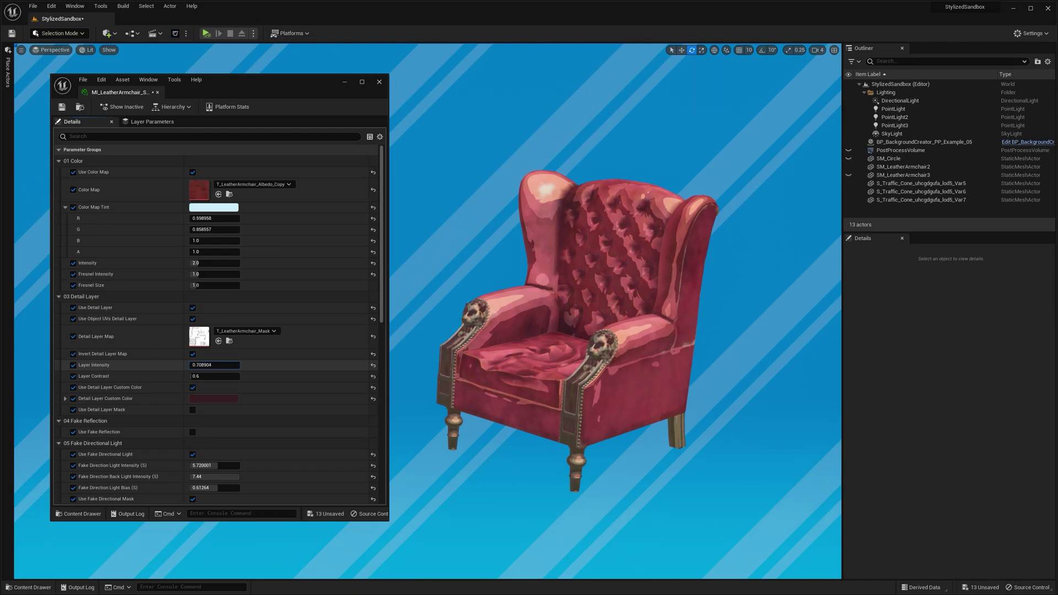
mouse_move(202, 364)
left_mouse_down()
mouse_move(234, 364)
mouse_move(212, 364)
left_mouse_up()
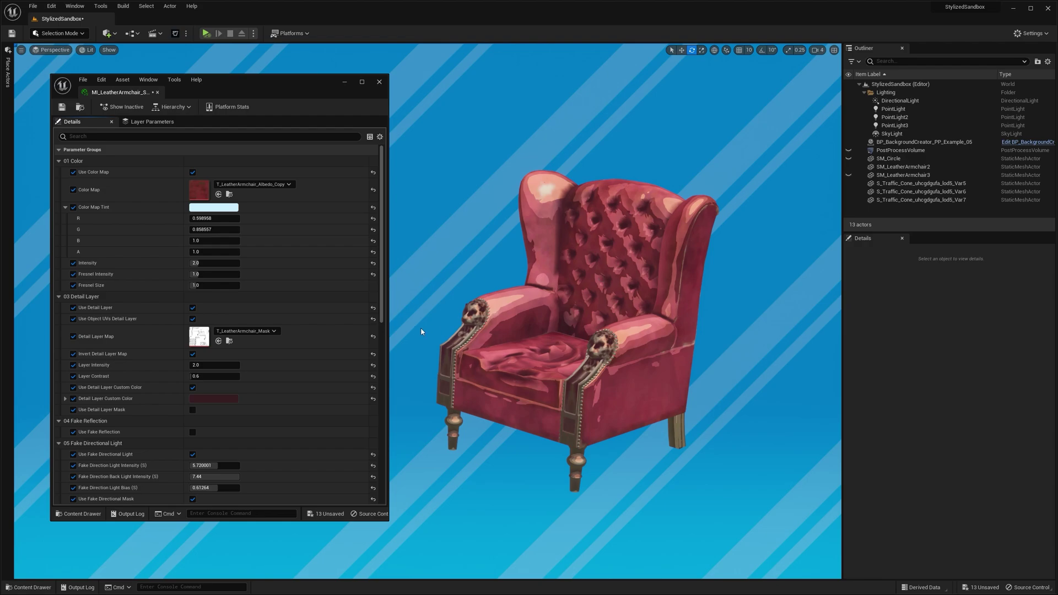
Step: Try black as the Detail Layer Custom Color and discard the change
left_click(203, 398)
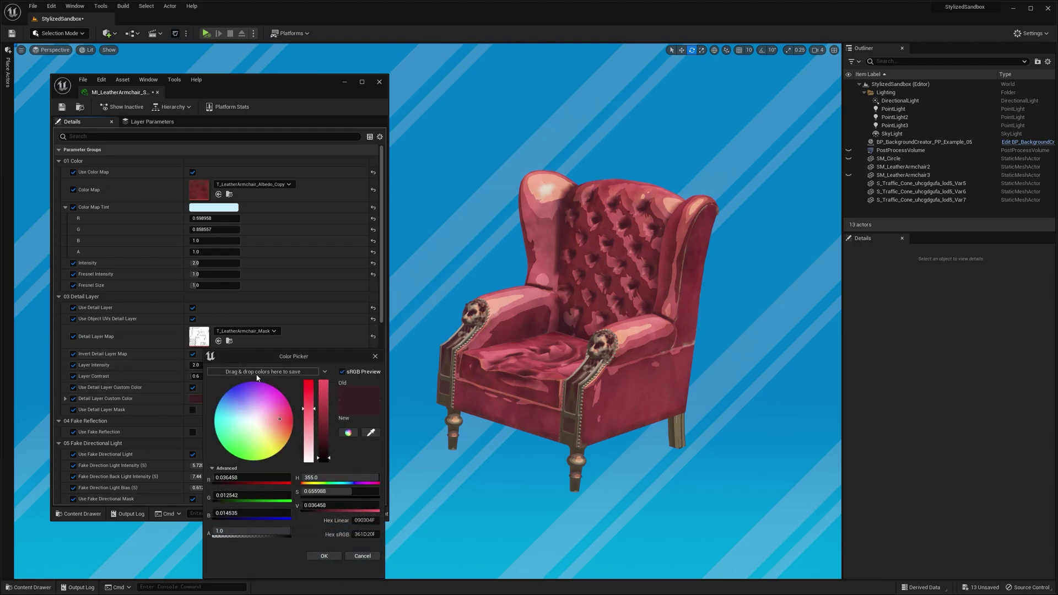
mouse_move(386, 313)
left_mouse_down()
mouse_move(387, 302)
mouse_move(388, 317)
left_mouse_up()
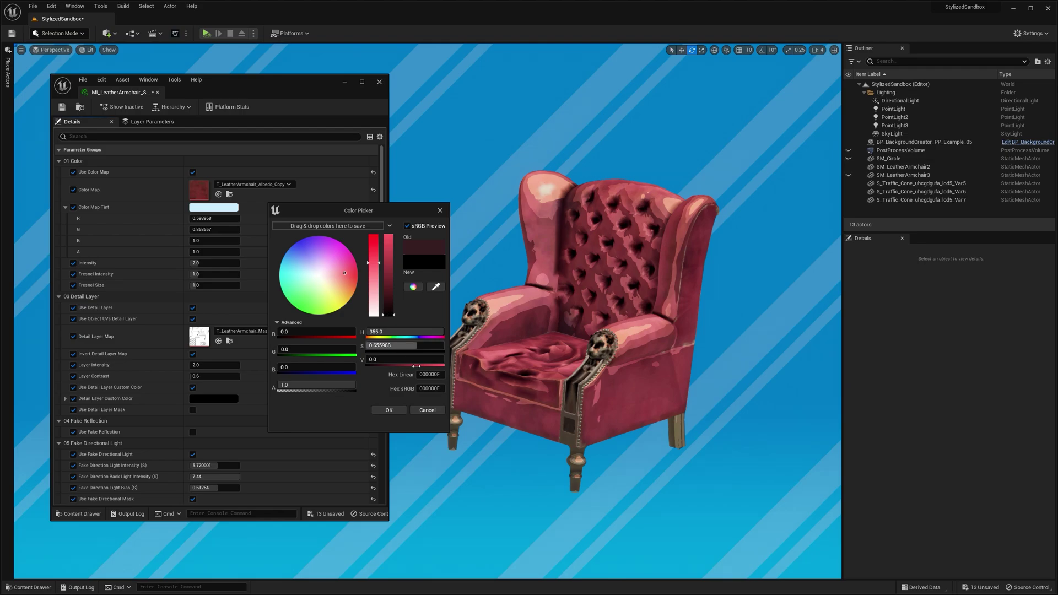
left_click(426, 410)
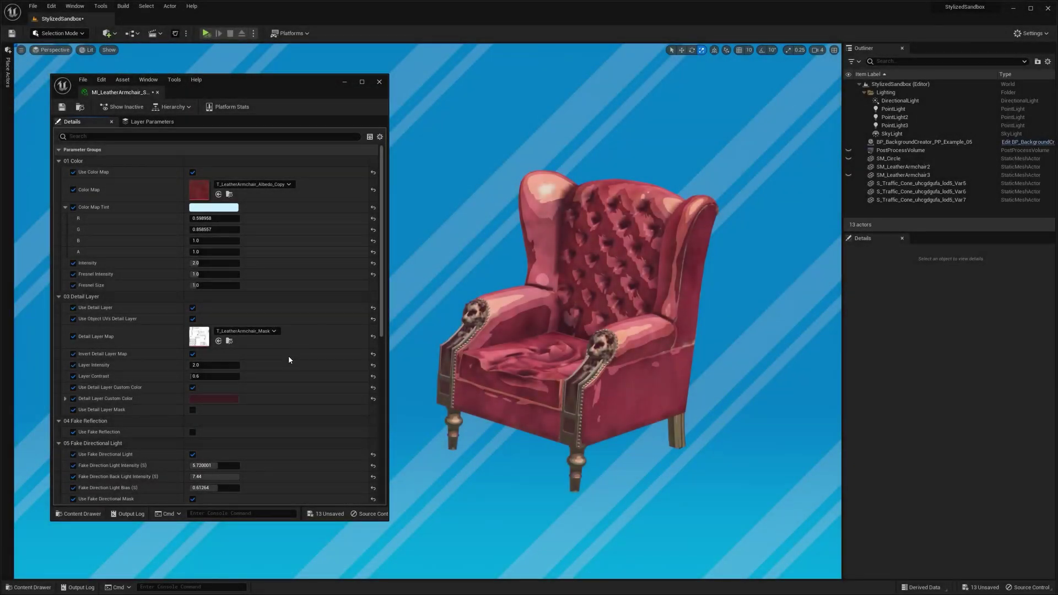
Step: Enable Use Fake Outline in the leather armchair's stylized material
scroll(289, 355, "down", 8)
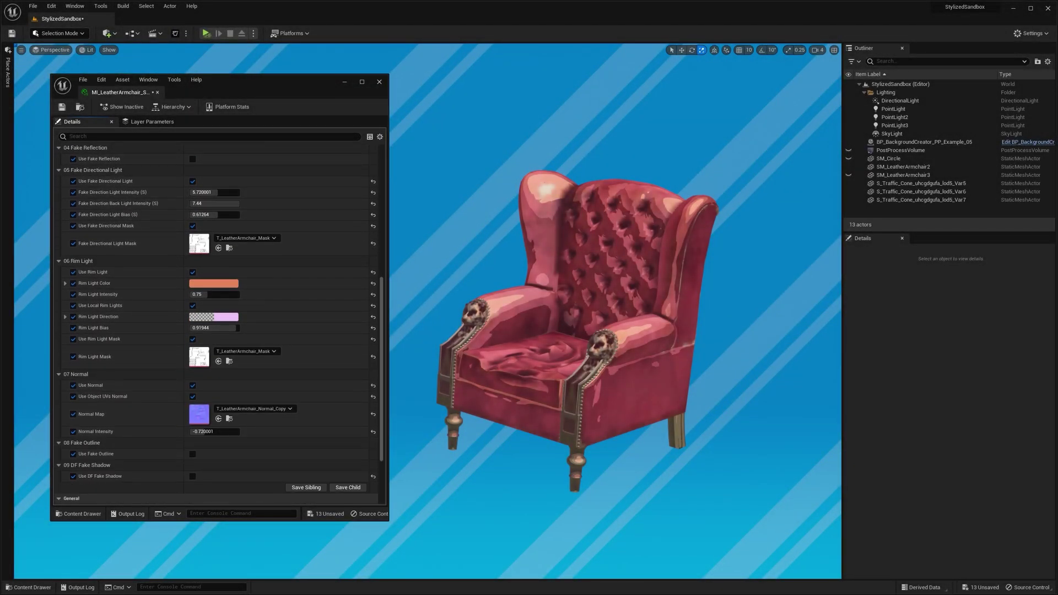
left_click(192, 455)
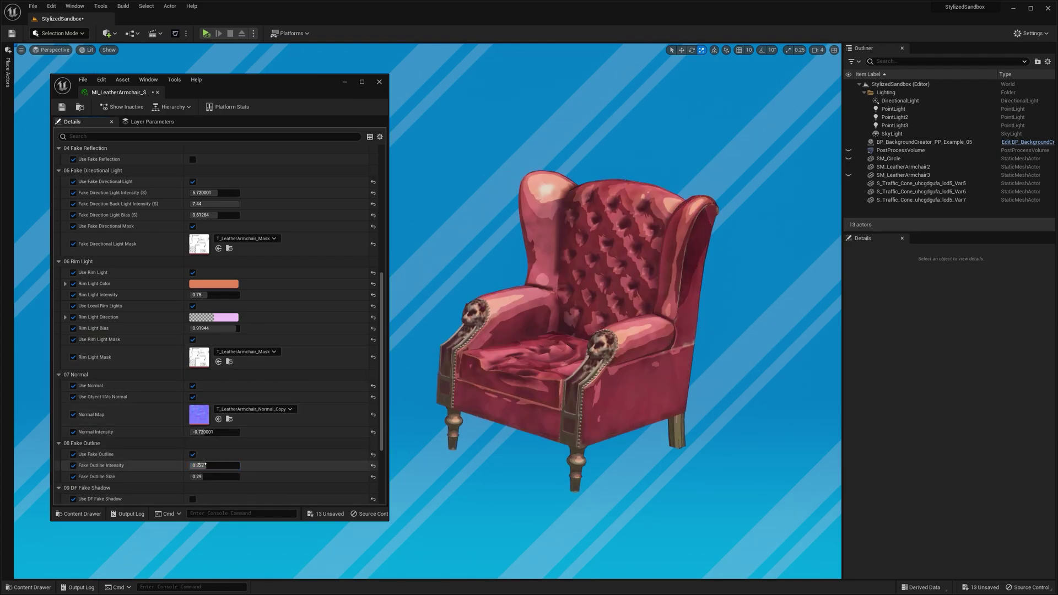
Step: Try out Use Fake Reflection on the armchair from several angles, turn off Fake Reflection Sharp, and disable the reflection again
scroll(130, 293, "up", 5)
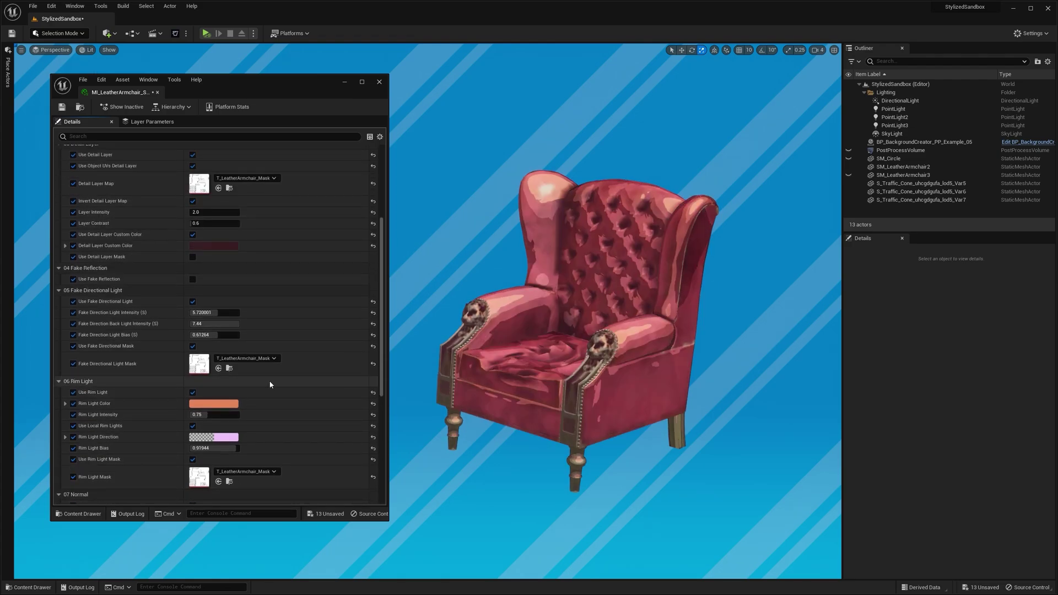
left_click(192, 279)
right_click_drag(518, 369, 595, 380)
left_click_drag(595, 379, 633, 374, "alt")
left_click_drag(559, 379, 527, 374)
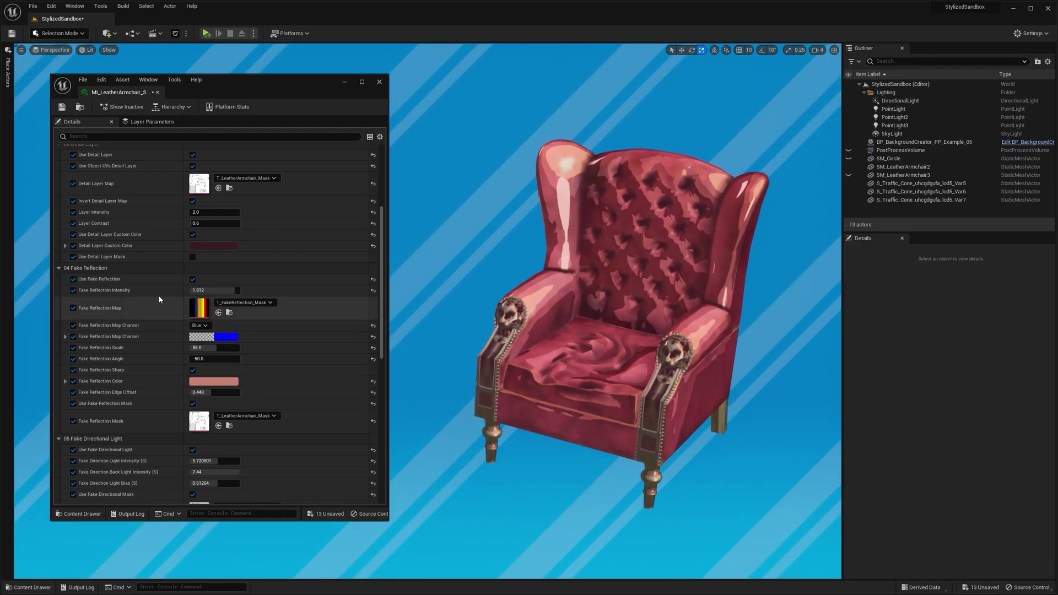
scroll(176, 295, "down", 3)
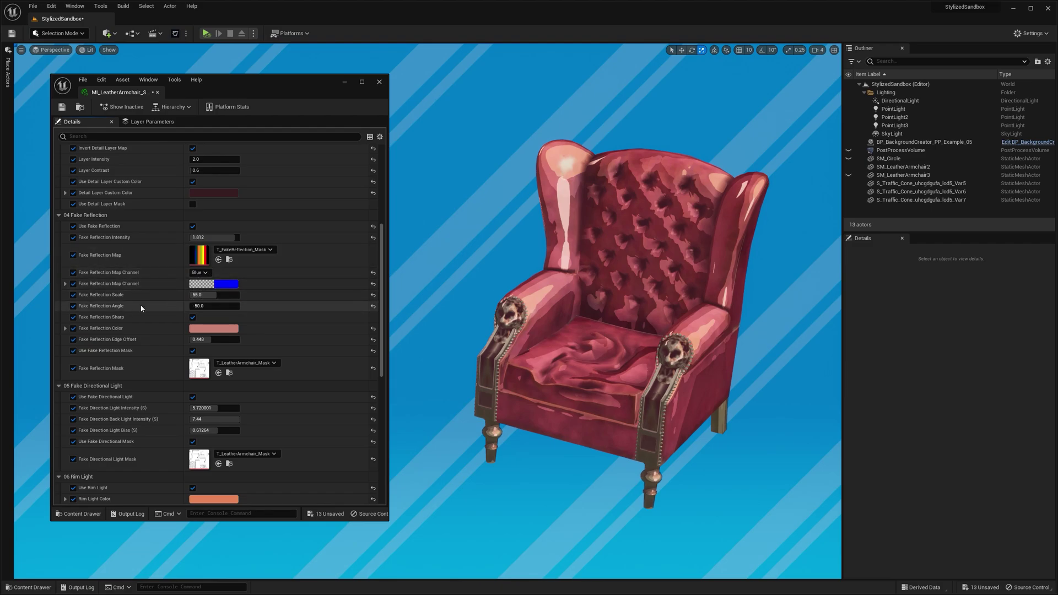
left_click(192, 317)
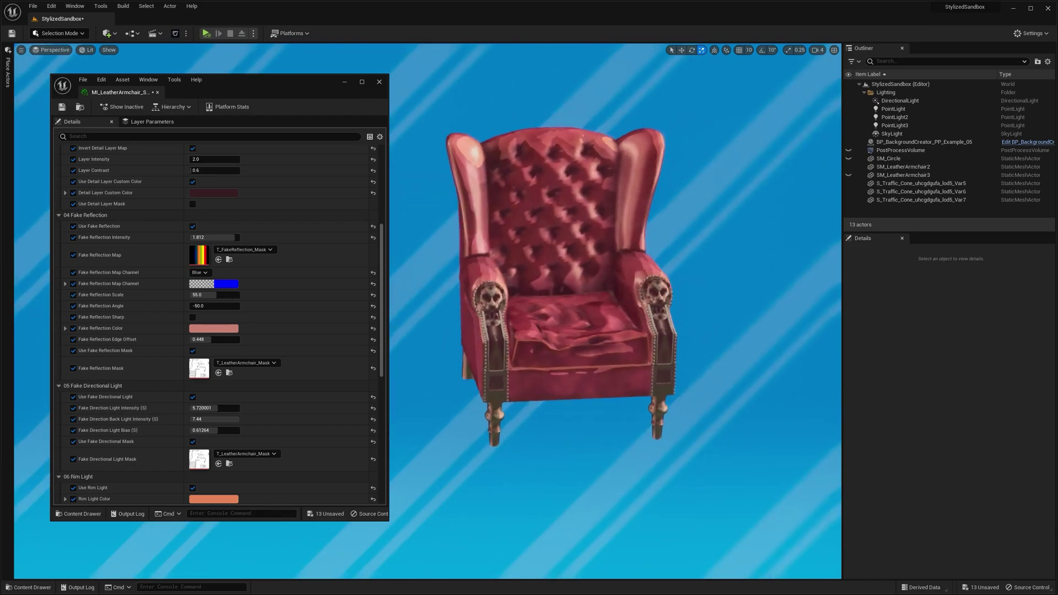
left_click(192, 226)
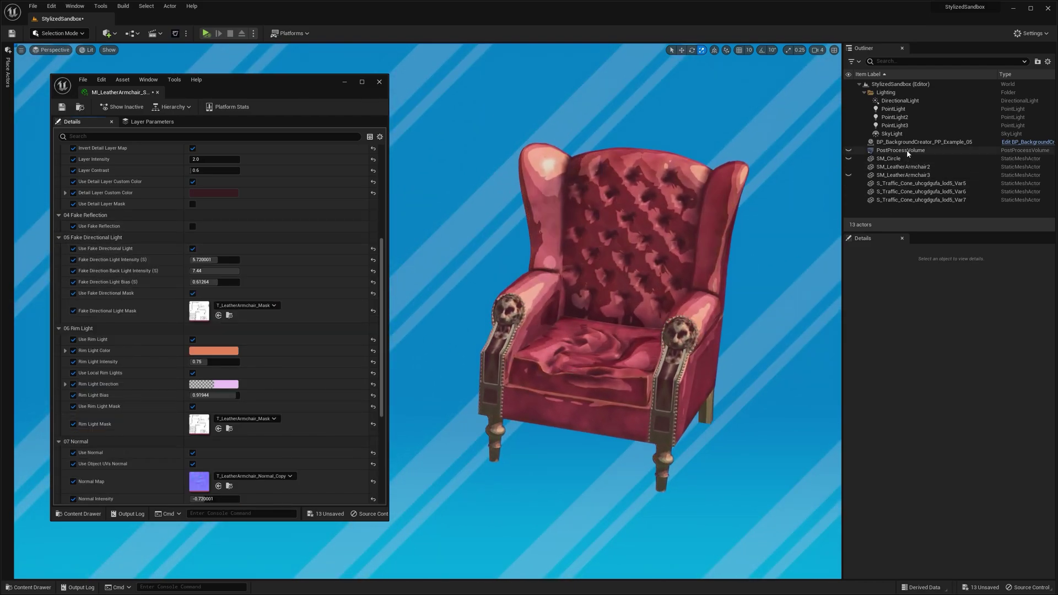
Step: Make the hidden PostProcessVolume visible and examine the armchair from different angles
left_click(898, 150)
left_click(849, 151)
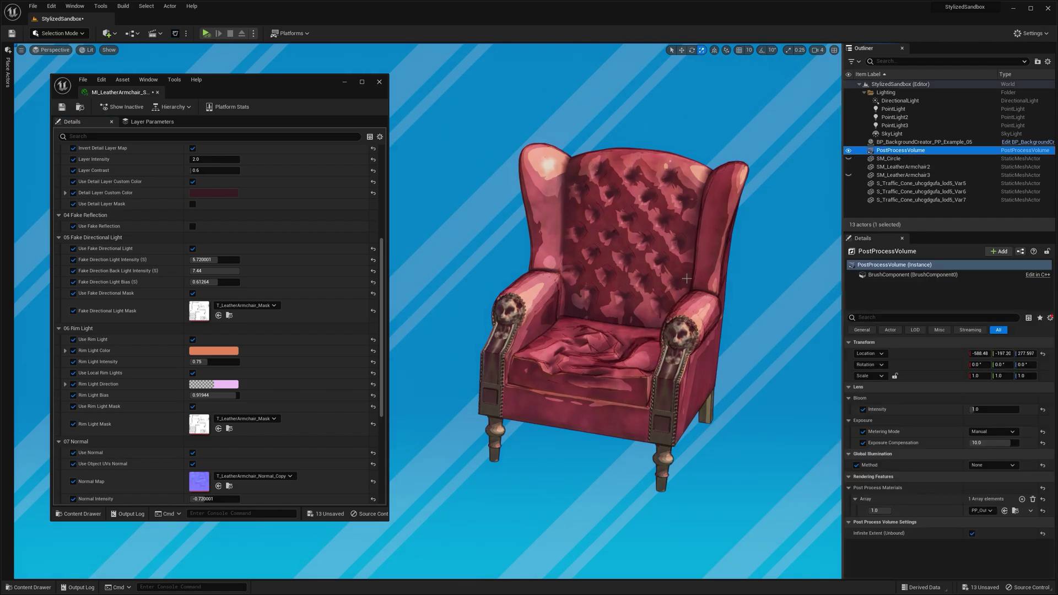
left_click(715, 302)
left_click_drag(715, 302, 722, 337, "alt")
left_click(715, 302)
left_click_drag(655, 308, 756, 337, "alt")
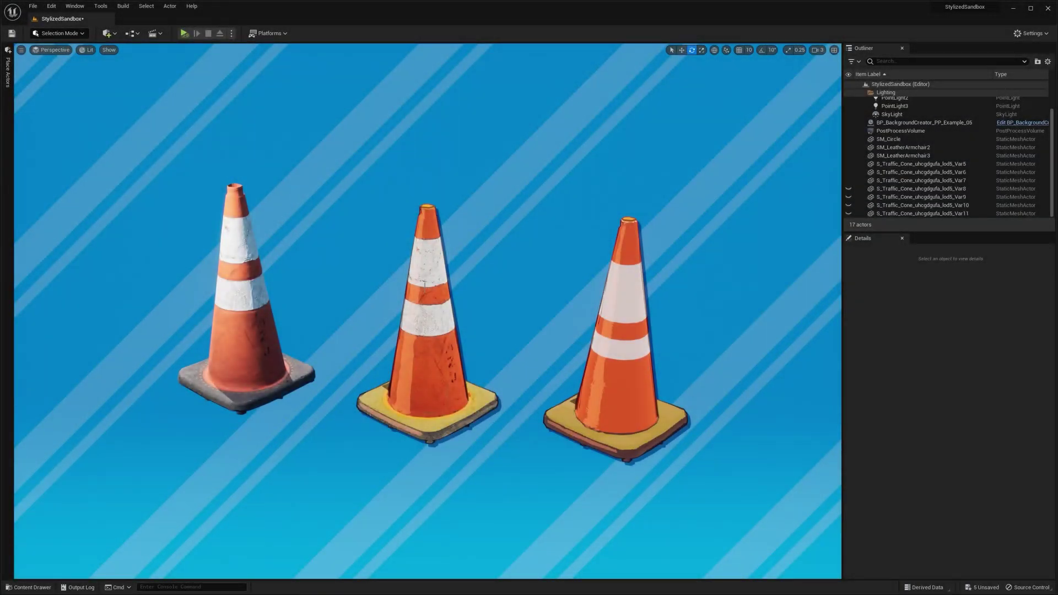
Step: Disable Enable Fake Shadow on BP_BackgroundCreator_PP_Example_05 in the traffic cone scene
left_click(429, 325)
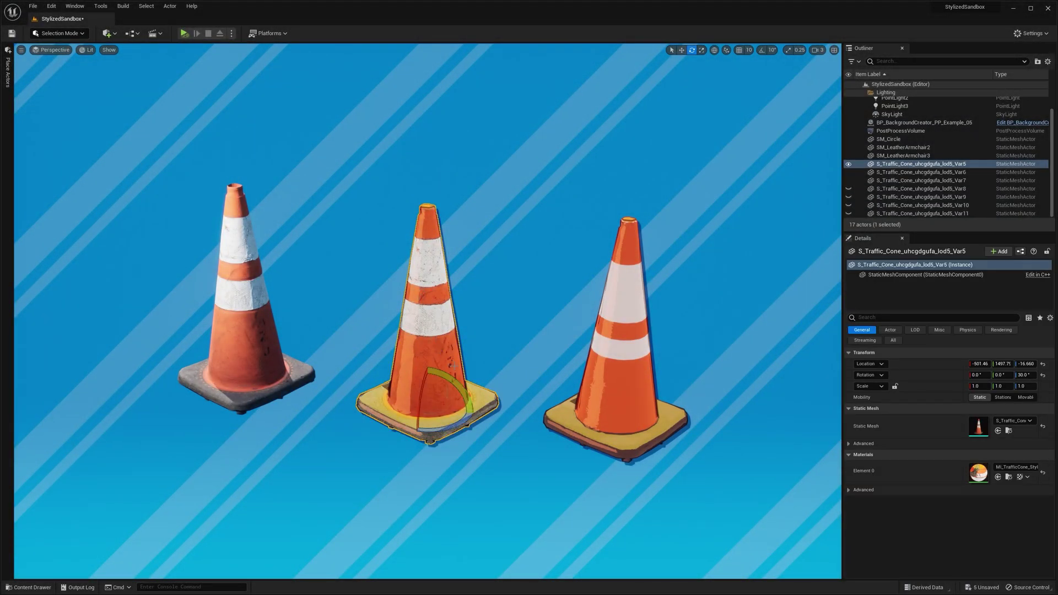
left_click(473, 375)
left_click(924, 123)
scroll(916, 377, "down", 5)
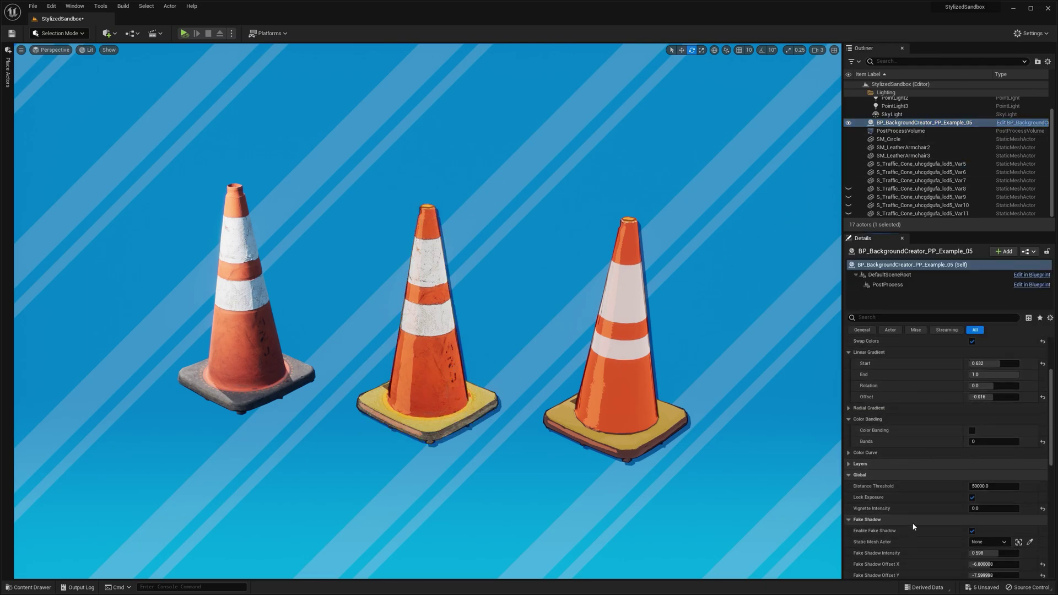
left_click(972, 530)
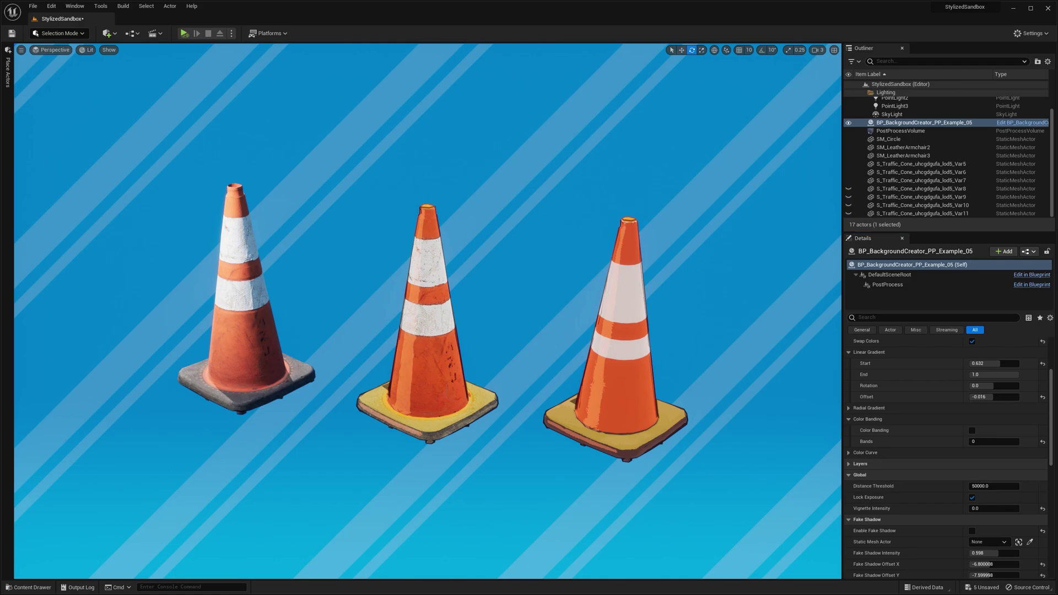
Step: Look up the Traffic Cone asset and its available quality levels in Quixel Bridge, and close Bridge
left_click(145, 96)
left_click(108, 35)
left_click(132, 65)
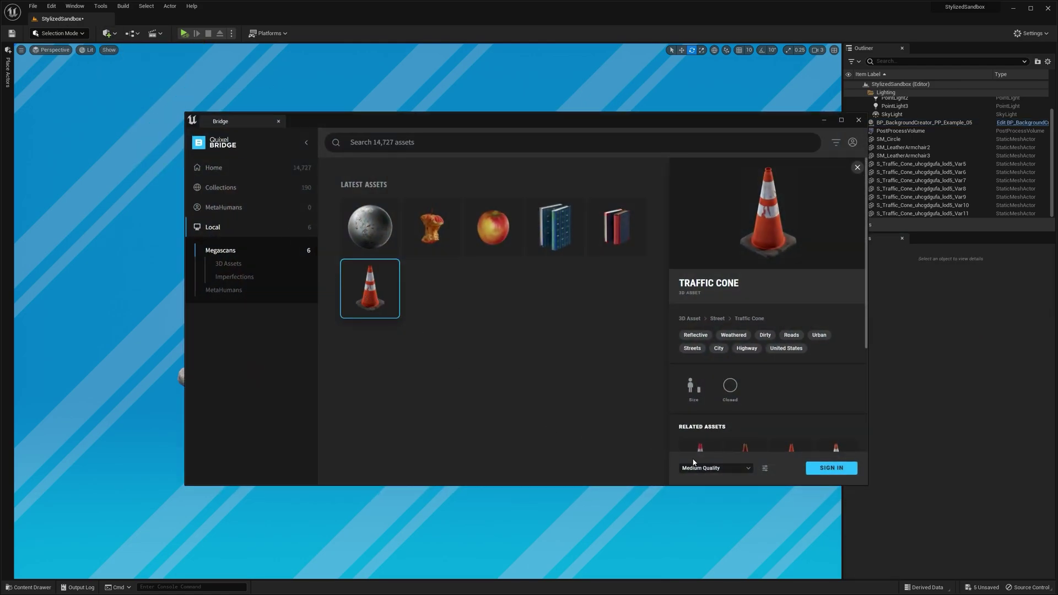
left_click(719, 470)
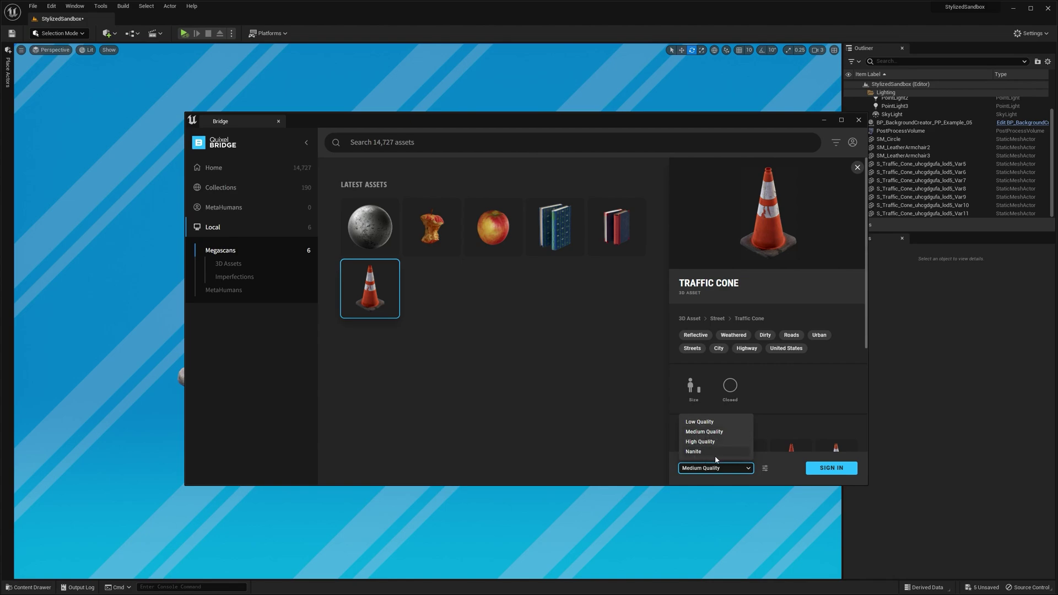
left_click(781, 474)
left_click_drag(741, 123, 699, 113)
left_click(782, 112)
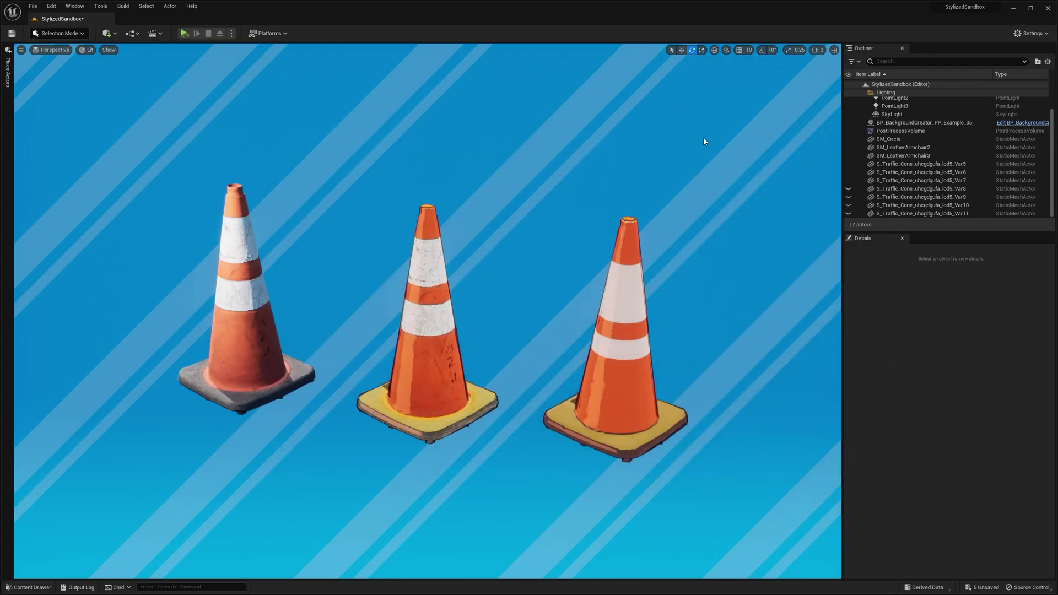
Step: View the cones in wireframe and lit modes, and check the settings of the middle cone's color texture T_Traffic_Cone_uhcgdgufa_1K_D1
key("alt+2")
key("alt+4")
left_click(439, 326)
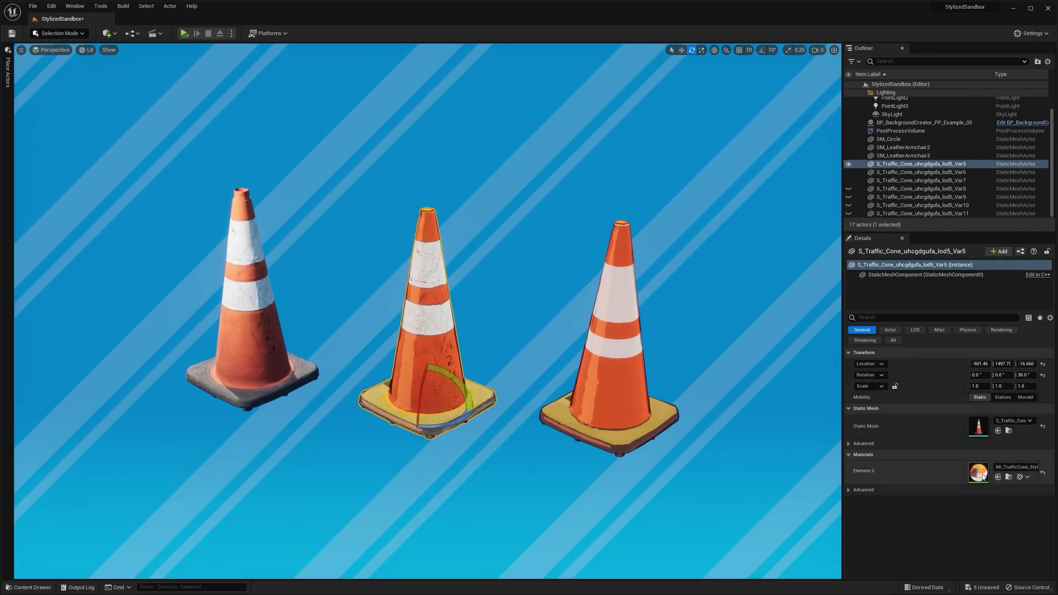
key("ctrl+space")
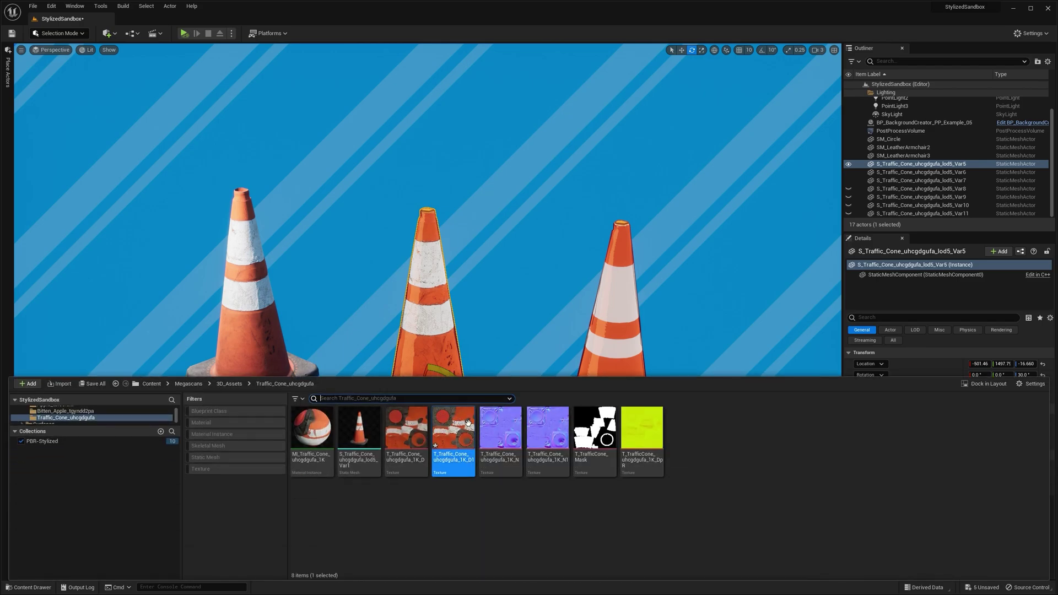
double_click(453, 432)
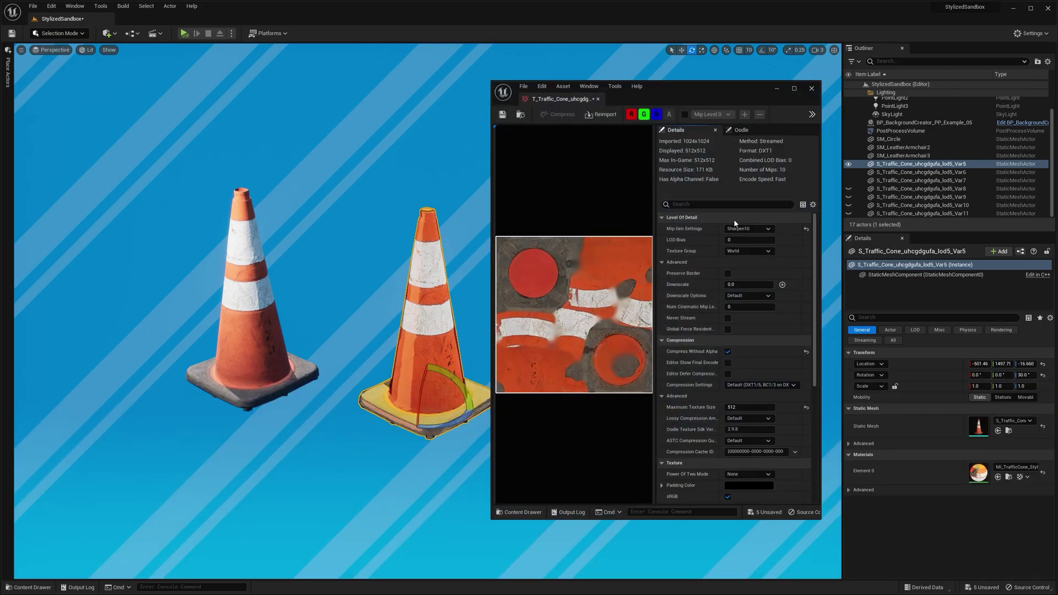
left_click(777, 88)
Step: Examine the Fake Reflection, Fake Directional Light and Rim Light parameters in the middle cone's stylized material instance
double_click(978, 472)
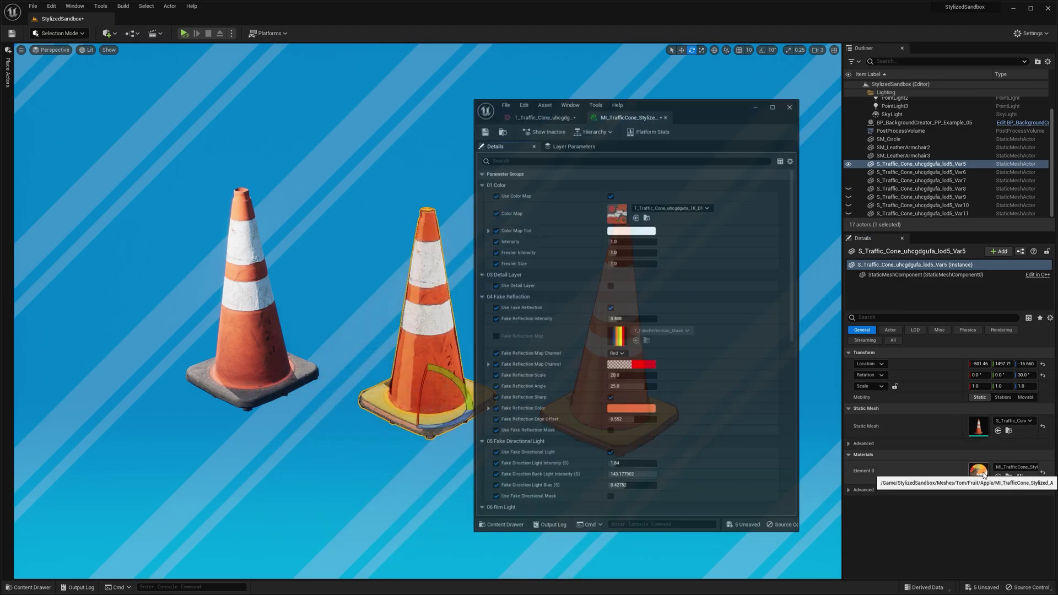
scroll(725, 252, "down", 3)
right_click_drag(725, 252, 725, 236)
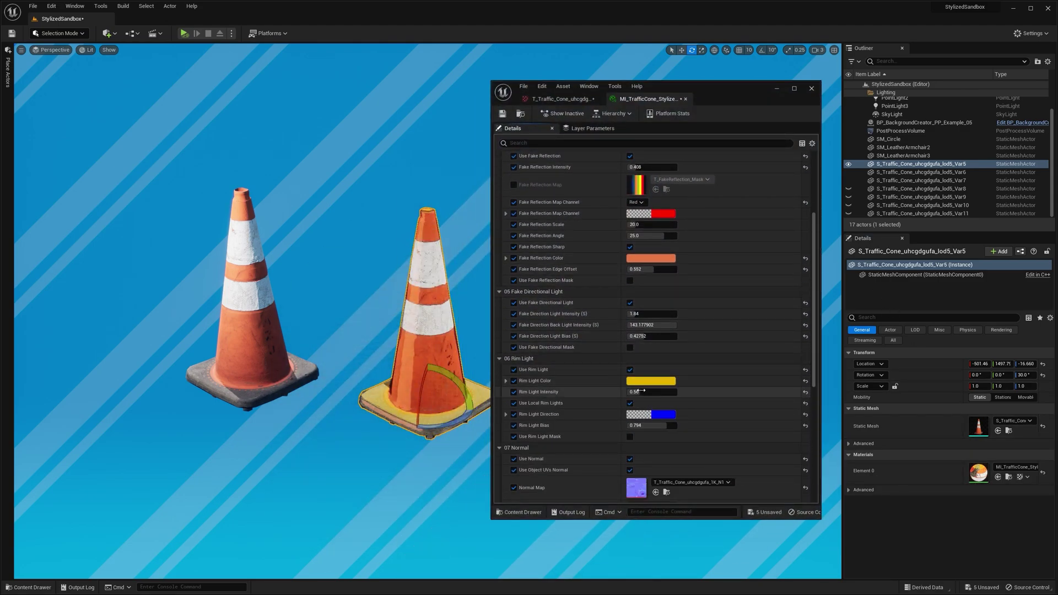
mouse_move(641, 392)
left_mouse_down()
mouse_move(667, 392)
mouse_move(639, 391)
left_mouse_up()
scroll(651, 264, "up", 3)
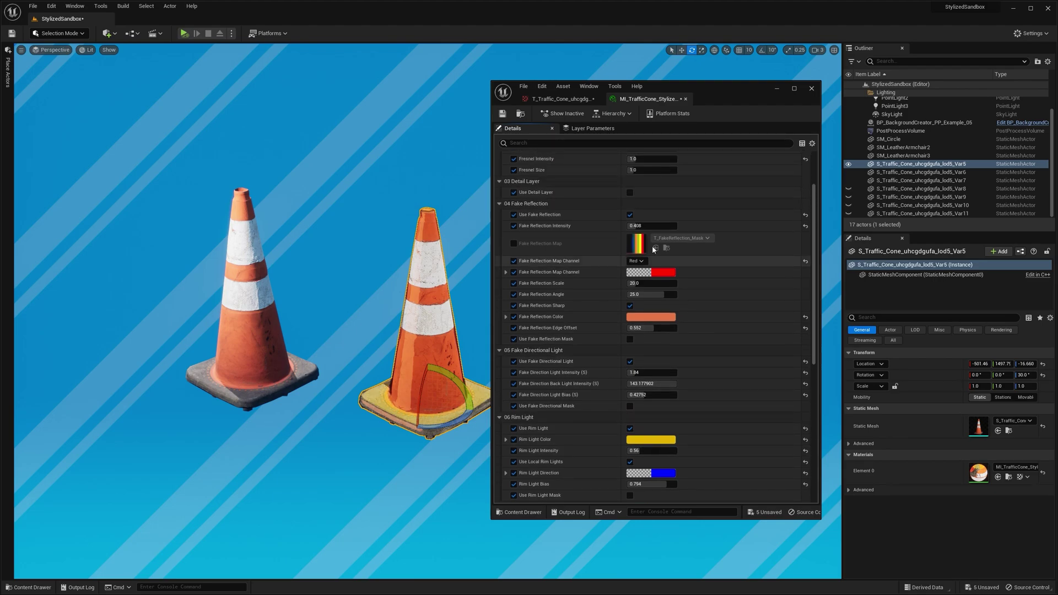
left_click_drag(635, 231, 626, 231)
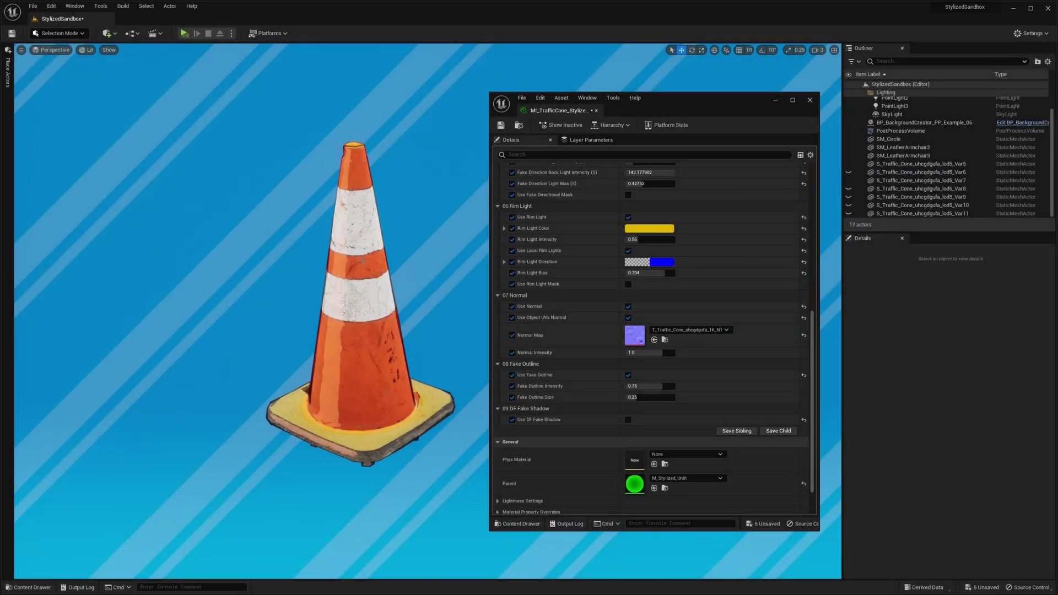
Step: Reset the cone material's Normal Map to its default T_Pattern_Wave_Normal and inspect that texture
left_click(362, 260)
key("q")
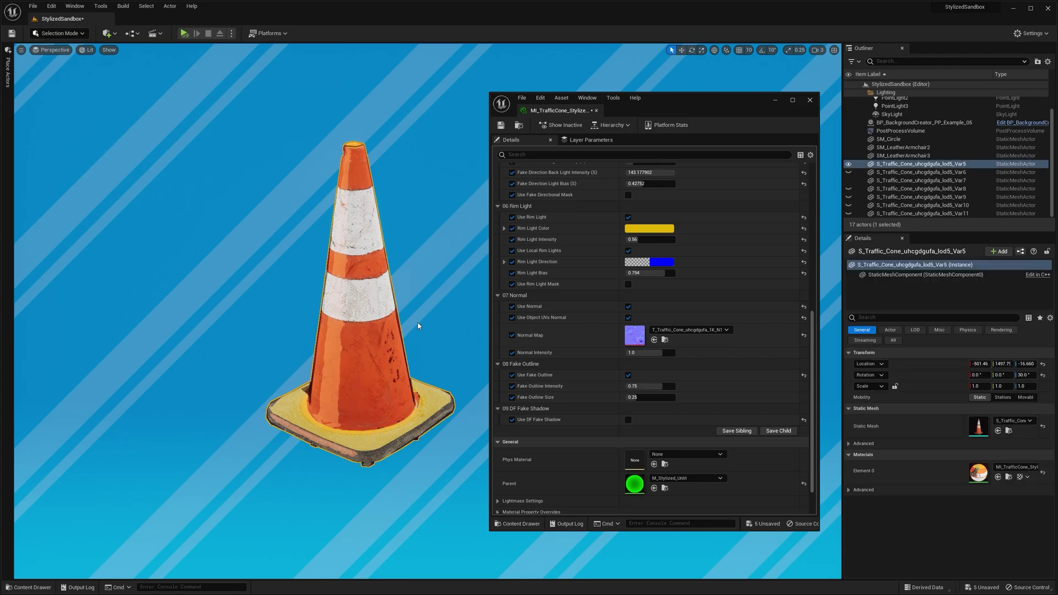
left_click(465, 338)
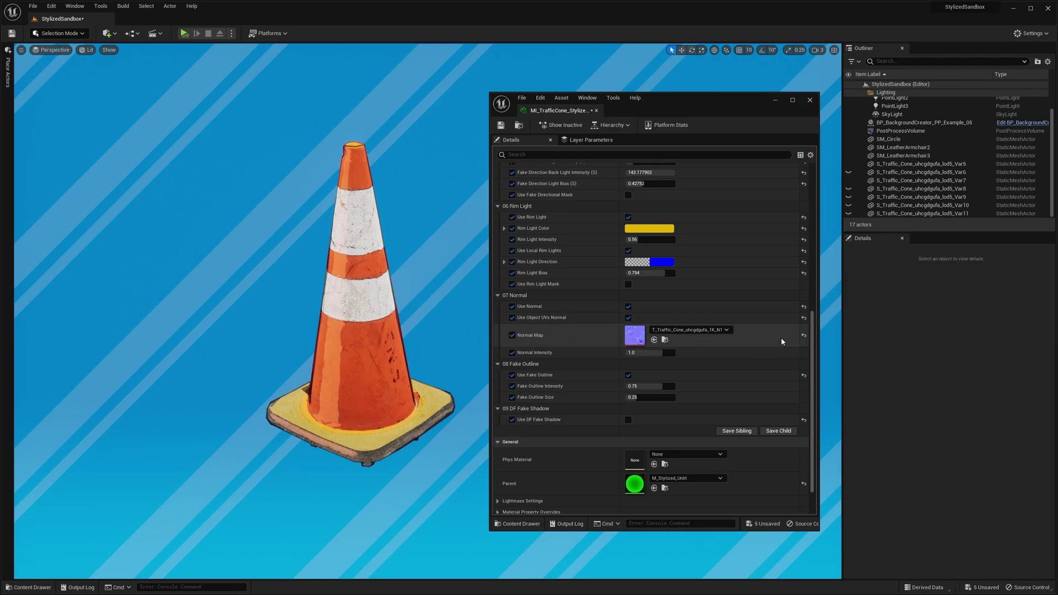
left_click(803, 335)
double_click(633, 334)
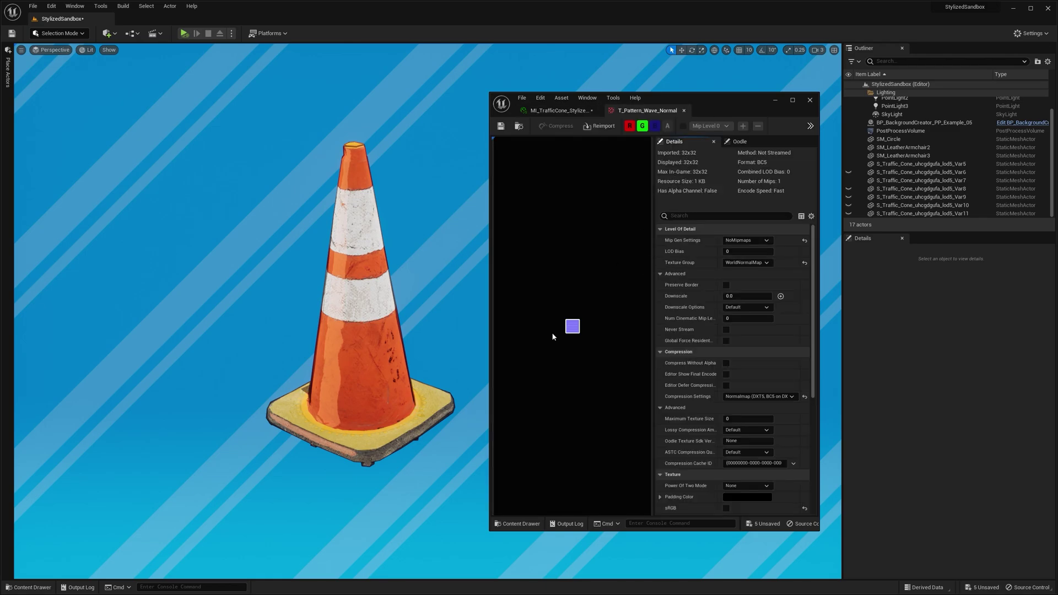
scroll(576, 328, "up", 2)
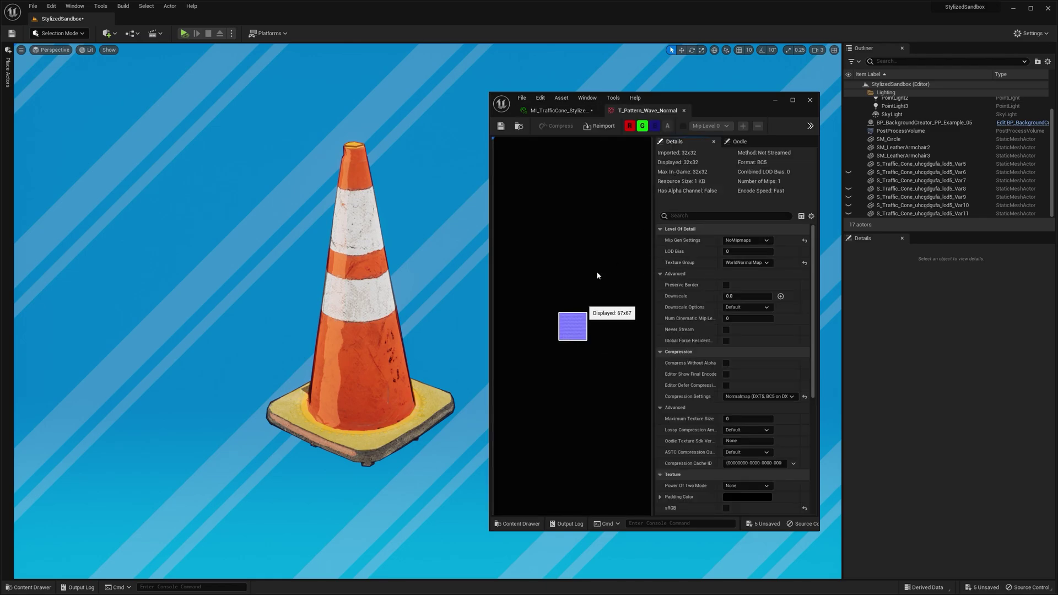
left_click(683, 111)
Step: Vary the cone material's Normal Intensity and turn off Use Object UVs Normal to try out the pattern
mouse_move(658, 353)
left_mouse_down()
mouse_move(625, 353)
mouse_move(675, 353)
left_mouse_up()
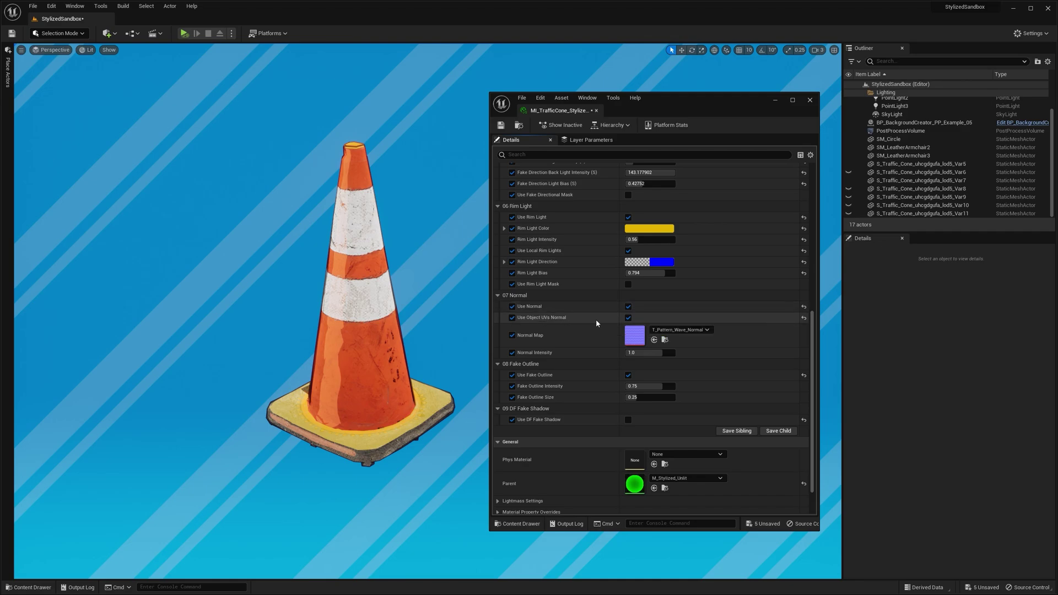
left_click(628, 318)
mouse_move(641, 375)
left_mouse_down()
mouse_move(669, 375)
mouse_move(650, 385)
left_mouse_up()
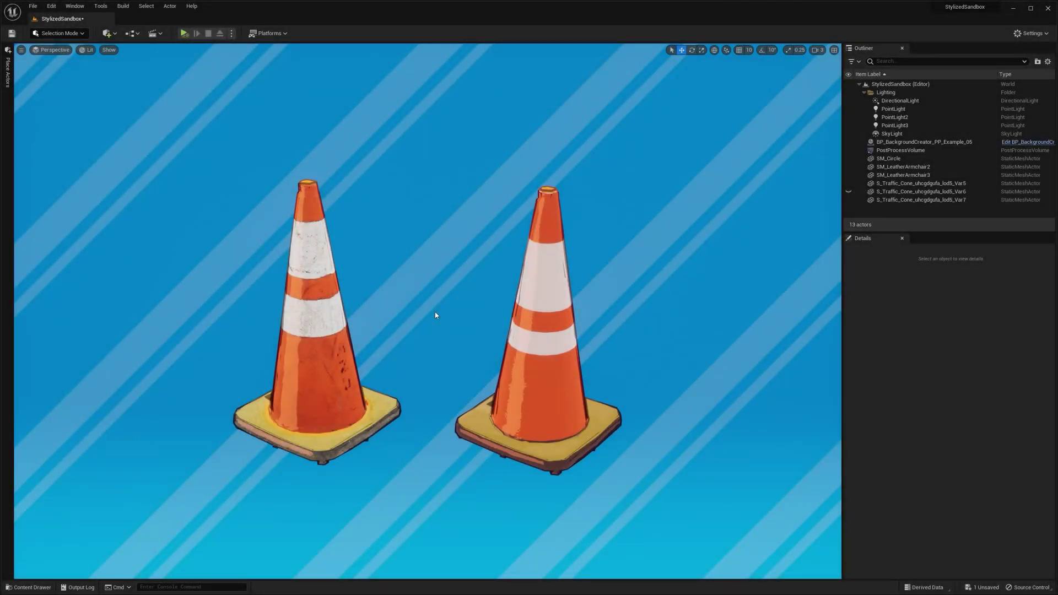
Step: Examine the two stylized cones from nearer and farther away, with both selected and deselected, and in unlit and lit modes
mouse_move(428, 311)
right_mouse_down()
mouse_move(369, 311)
mouse_move(419, 314)
mouse_move(419, 358)
mouse_move(435, 325)
right_mouse_up()
key("w")
key("s")
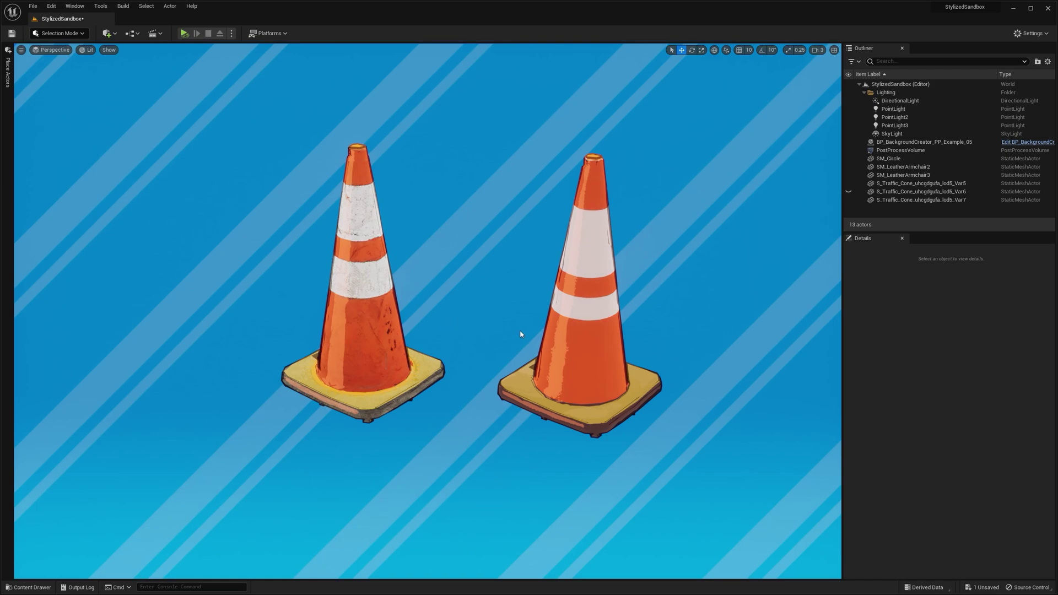
left_click(520, 330)
left_click(316, 346, "ctrl")
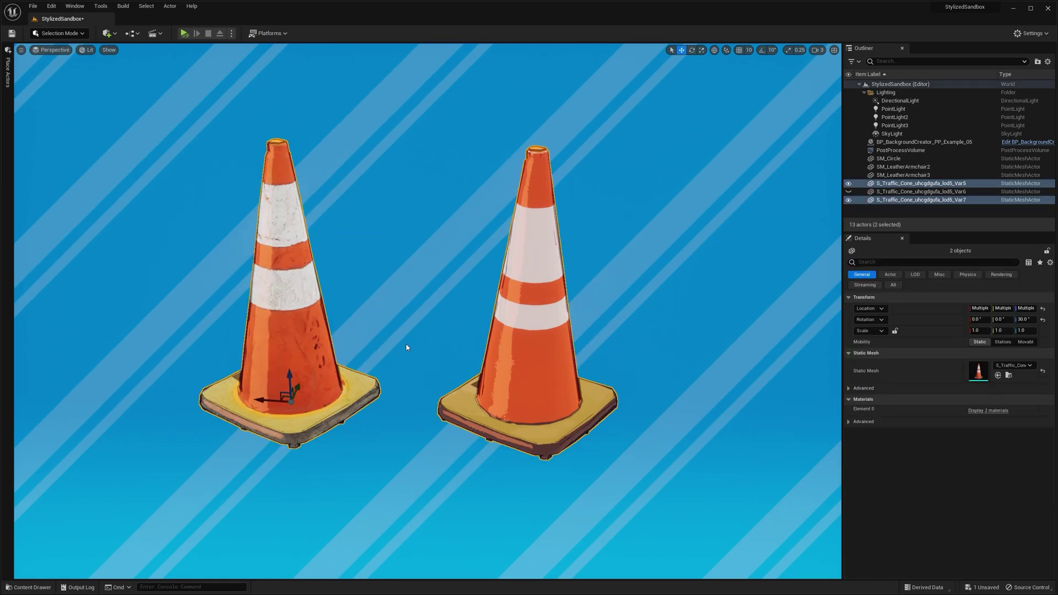
right_click_drag(406, 348, 390, 342)
key("s")
key("Escape")
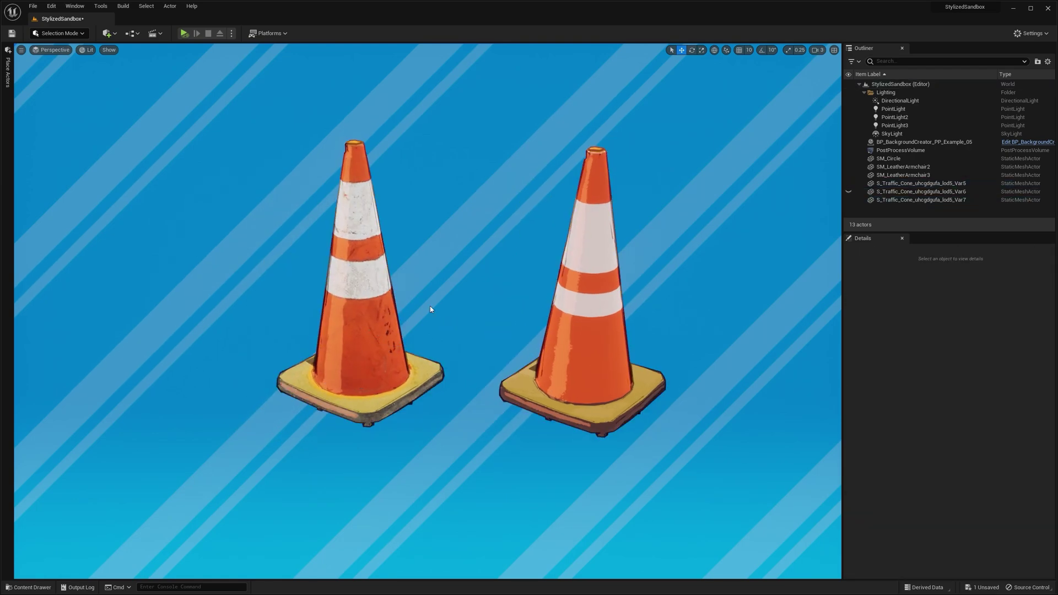
key("alt+3")
key("alt+4")
Step: Focus on the clean cone S_Traffic_Cone_uhcgdgufa_lod5_Var7, inspect it in wireframe with its stylized material open, and return to lit mode
left_click(609, 357)
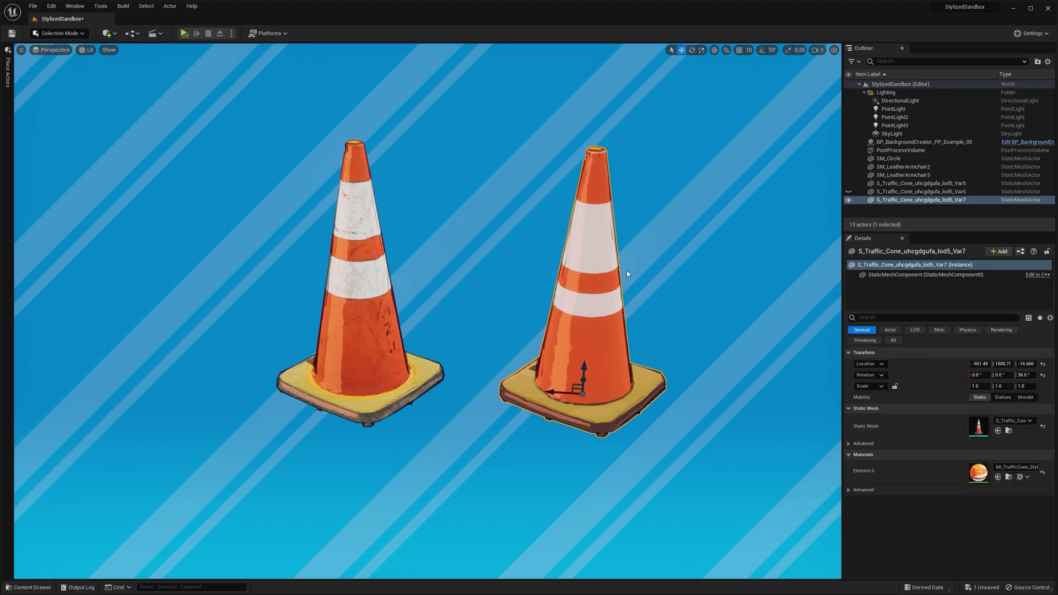
key("f")
left_click_drag(630, 276, 113, 278, "alt")
key("alt+2")
key("ctrl+Tab")
middle_click(762, 101)
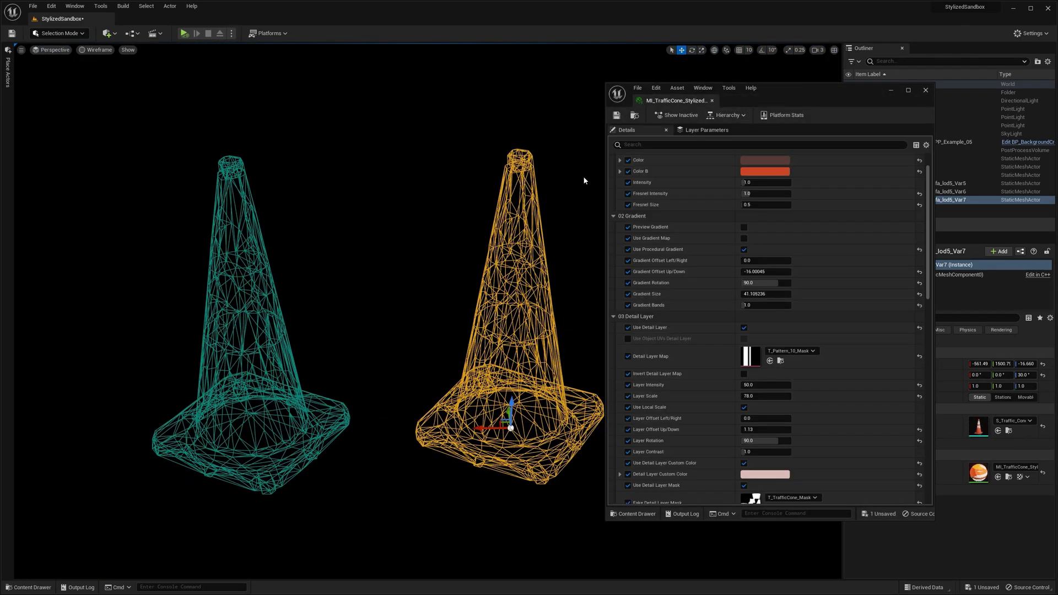
left_click(580, 179)
key("alt+4")
Step: Move the material window aside and examine both cones from different distances and angles
mouse_move(580, 181)
right_mouse_down()
mouse_move(567, 182)
mouse_move(579, 181)
right_mouse_up()
key("w")
key("s")
left_click_drag(900, 91, 966, 91)
key("s")
right_click_drag(593, 256, 641, 252)
left_click(956, 90)
key("s")
right_click_drag(697, 234, 696, 234)
key("w")
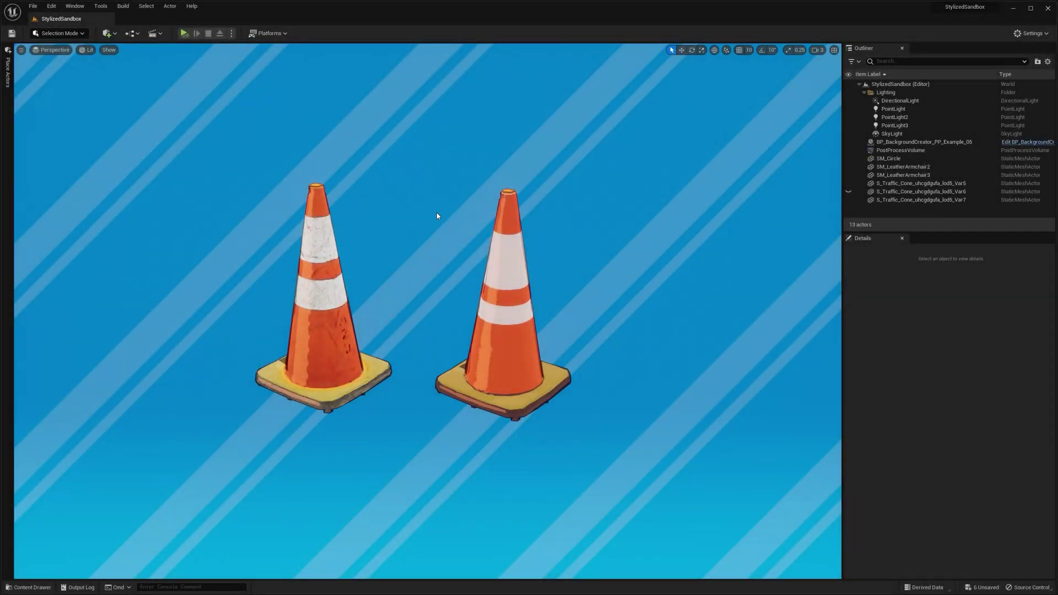
Step: Select the dirty cone, switch to the clean cone, and open its stylized material instance for editing
left_click(327, 321)
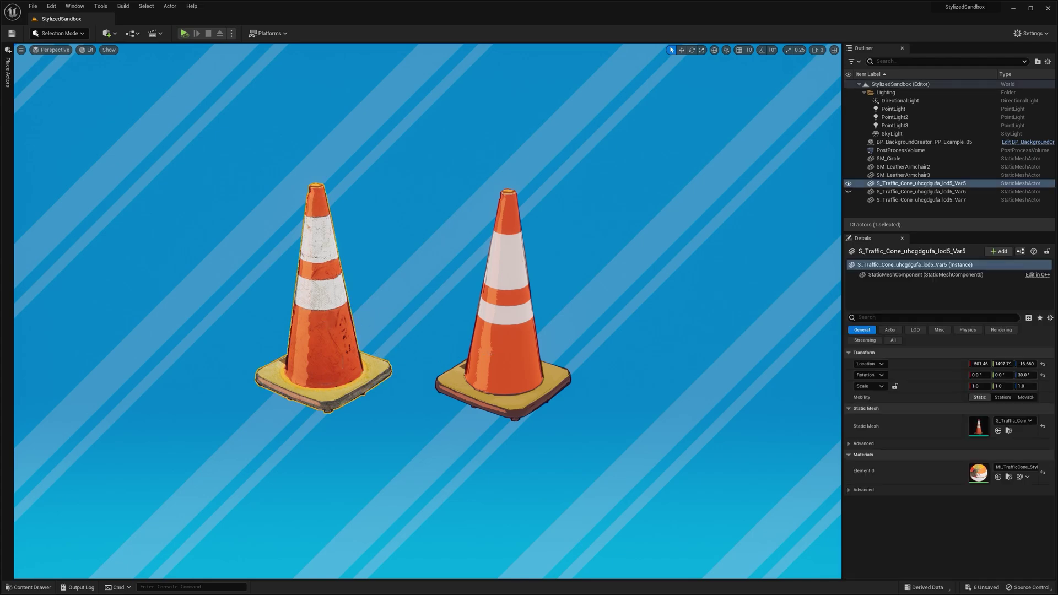
left_click(508, 331)
double_click(977, 471)
scroll(757, 358, "up", 5)
scroll(724, 306, "down", 5)
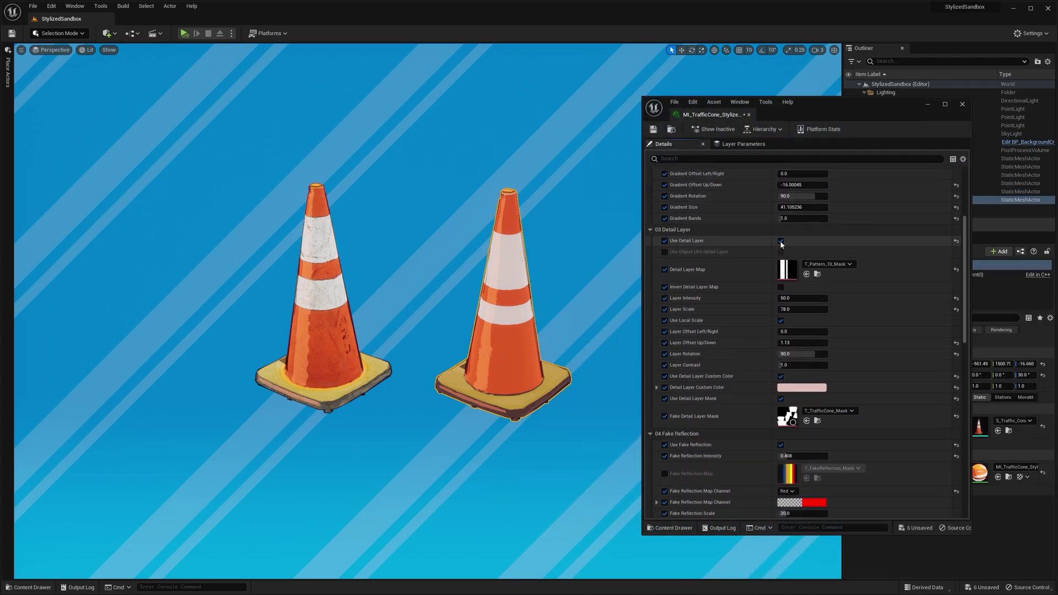
Step: Toggle Use Detail Layer off and back on, and Preview Gradient on and back off, to compare the clean cone's look
left_click(780, 241)
left_click(781, 241)
scroll(781, 242, "up", 4)
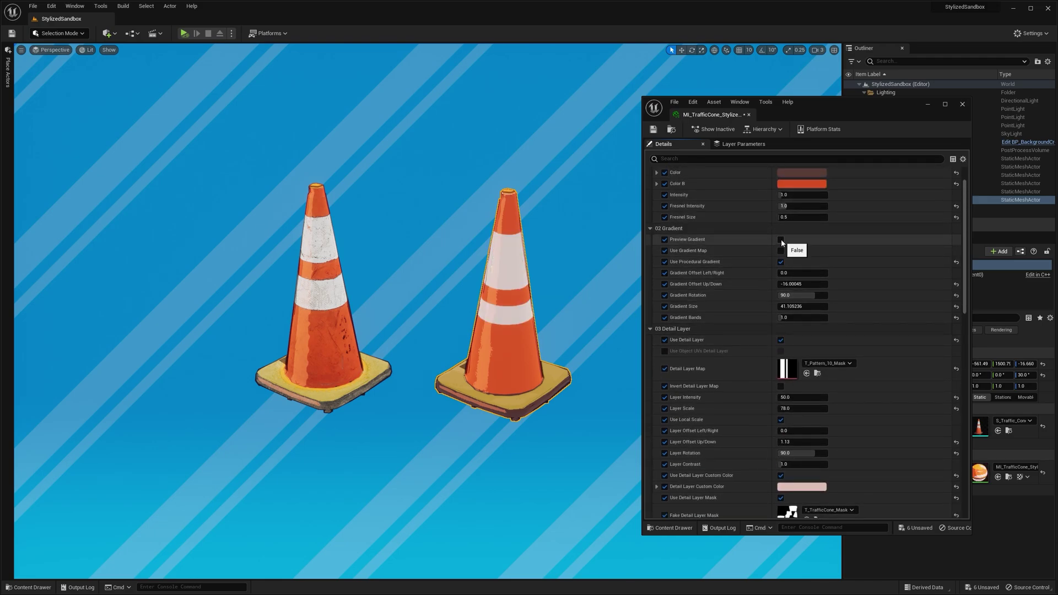
left_click(780, 240)
left_click(781, 239)
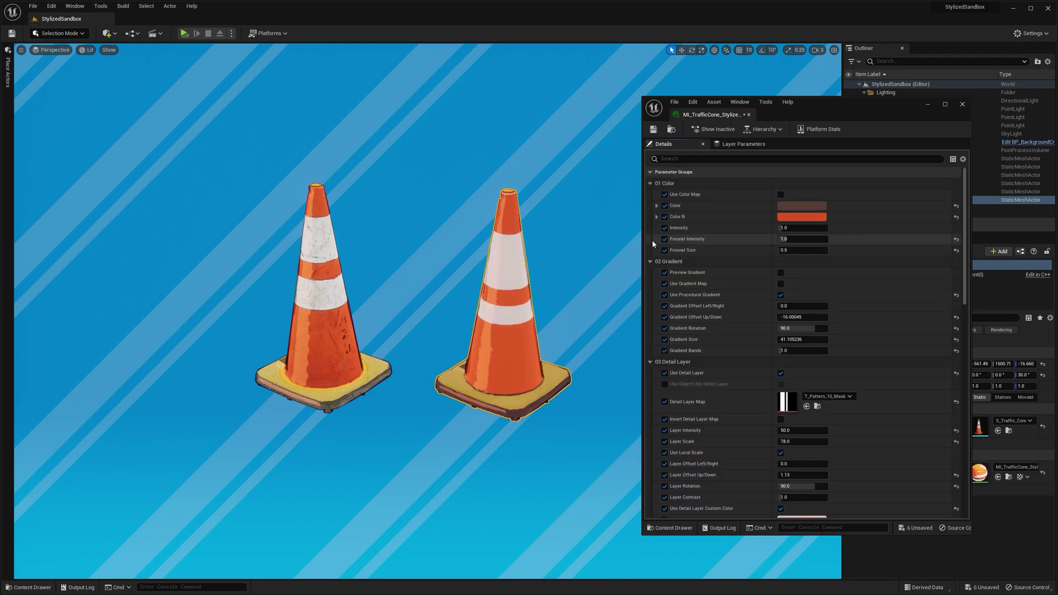
Step: Open Quixel Bridge to view the Traffic Cone asset and its related cone color variants, and minimize it
left_click(606, 238)
left_click(106, 33)
left_click(125, 61)
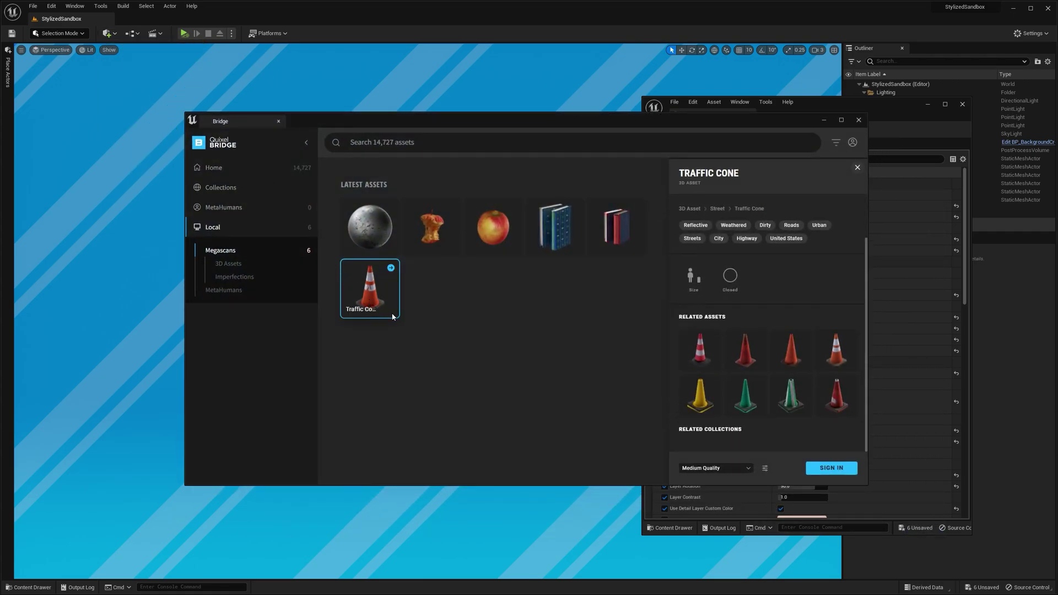
left_click(823, 119)
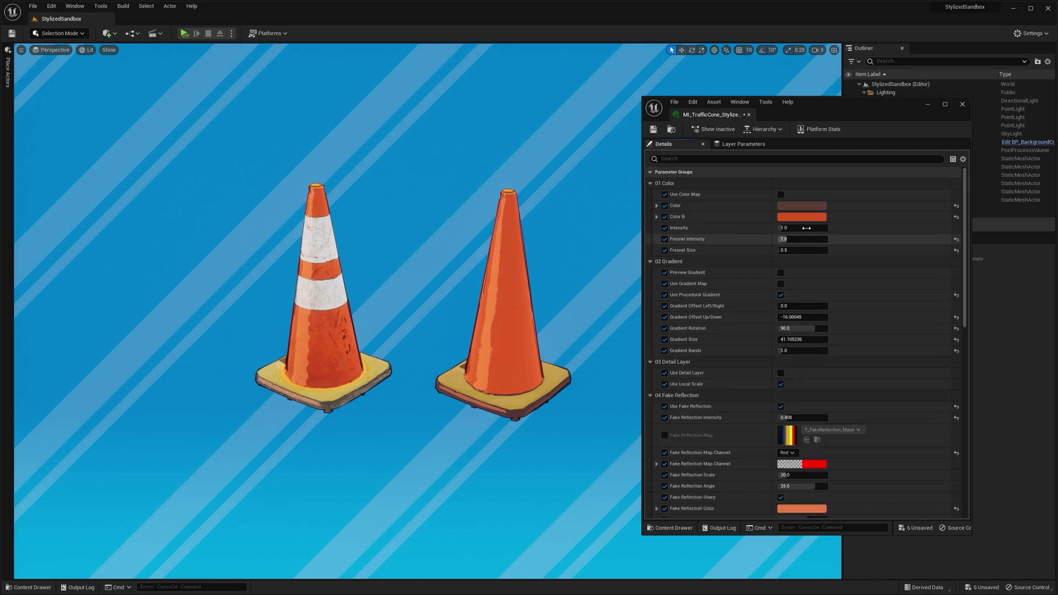
Step: Change Color B of the clean cone's stylized material to a saturated green
left_click(818, 216)
left_click(852, 321)
left_click(940, 316)
left_click(939, 424)
Step: Set the clean cone material's Fake Reflection Color to a green of about R 0.10, G 0.54, B 0.06
scroll(851, 247, "down", 2)
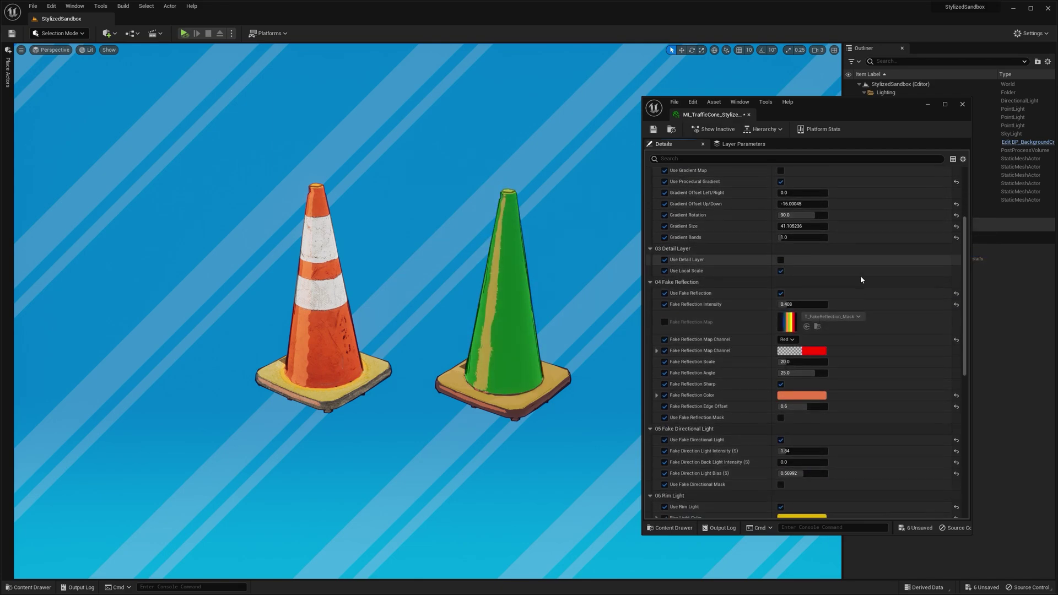
left_click(845, 380, "shift")
left_click(806, 381)
left_click(928, 417)
scroll(592, 305, "down", 3)
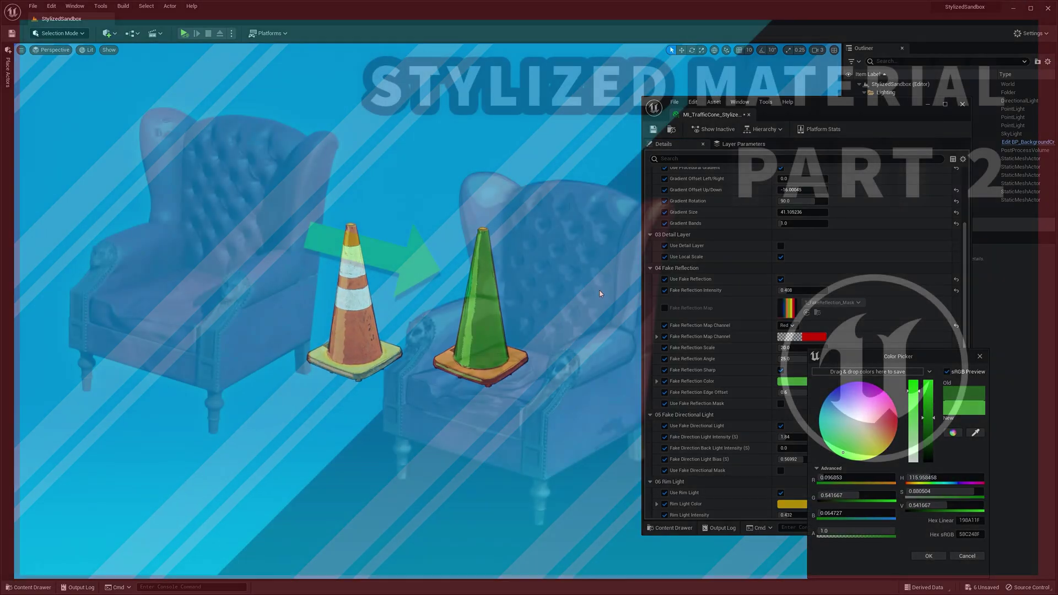